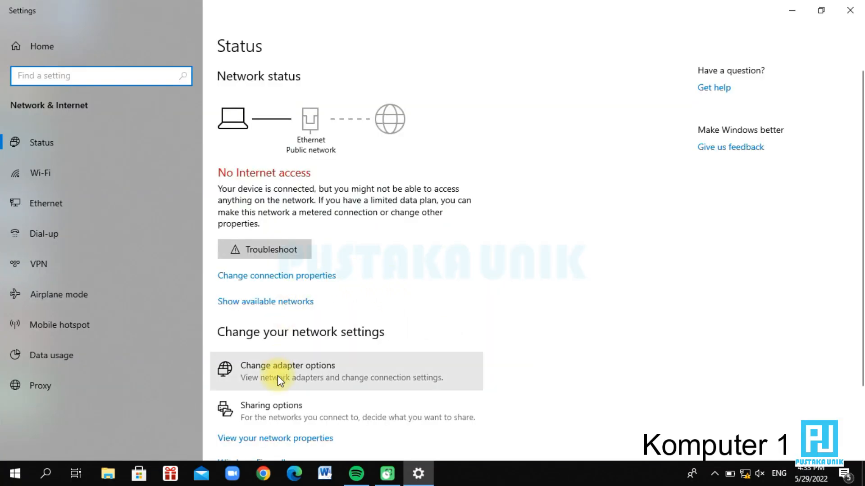
- Open the Internet Protocol Version 4 (TCP/IPv4) properties of the Ethernet adapter on Komputer 1
click(277, 377)
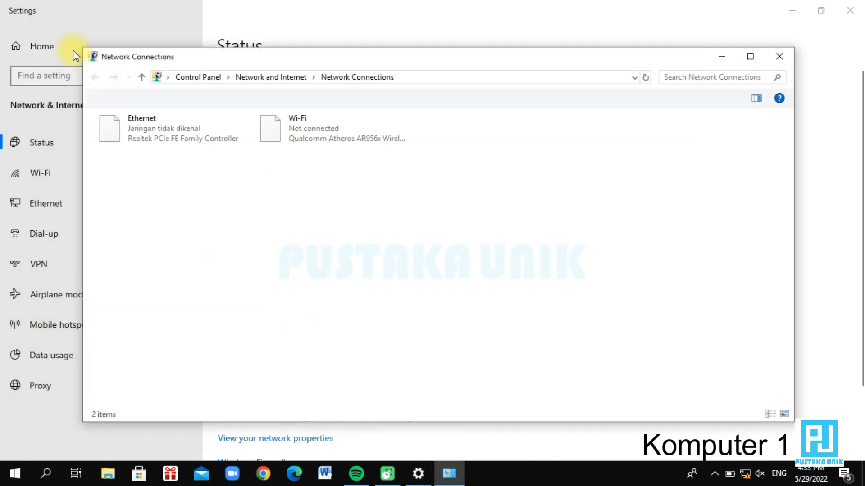
click(173, 132)
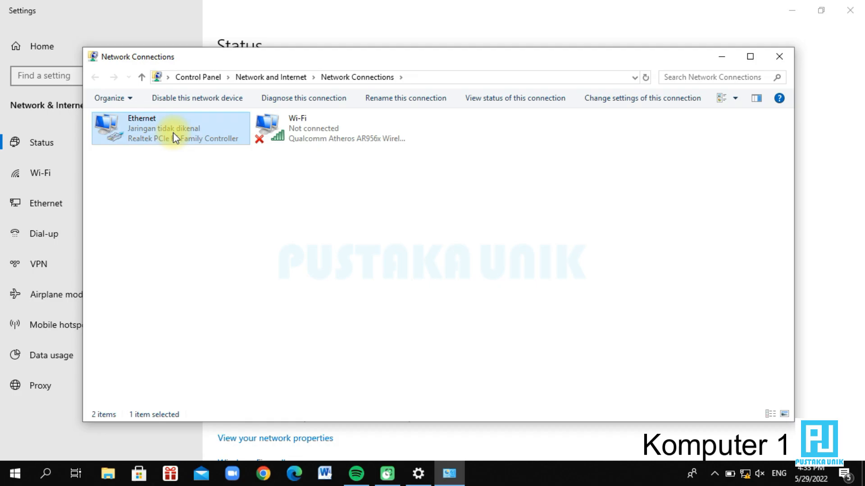
right_click(178, 129)
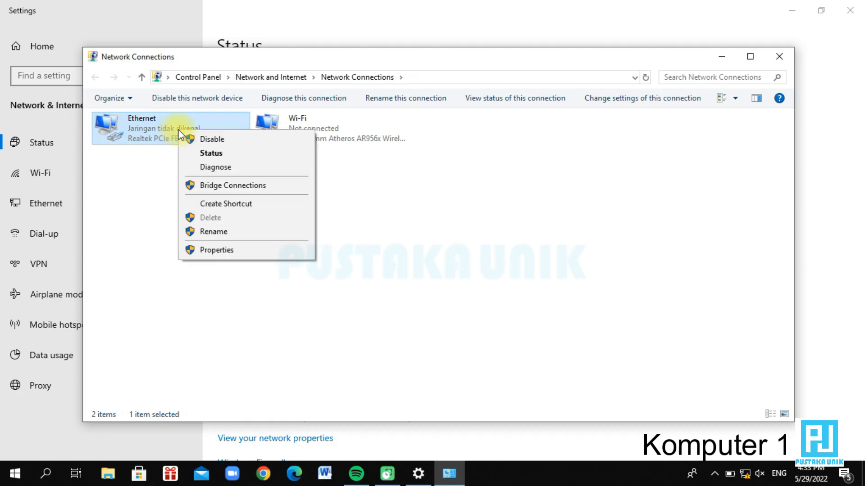
click(203, 250)
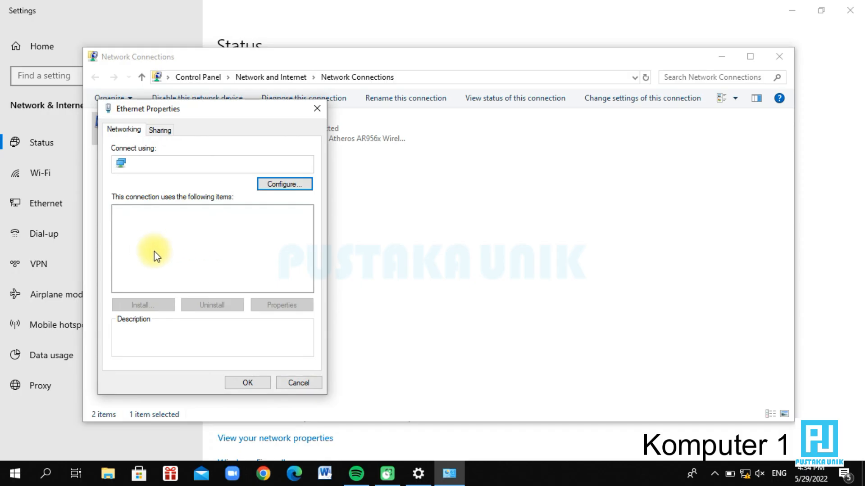
double_click(173, 245)
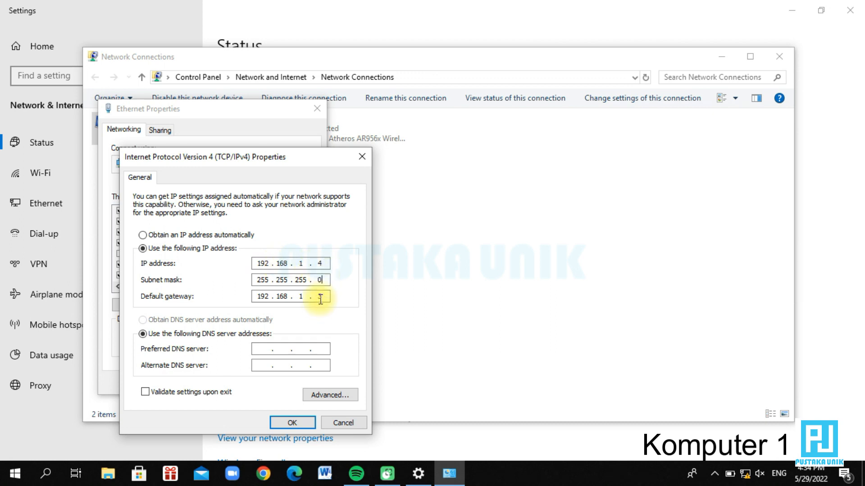
- Clear the default gateway in the Ethernet adapter's IPv4 settings and save both properties dialogs
drag(322, 296, 314, 296)
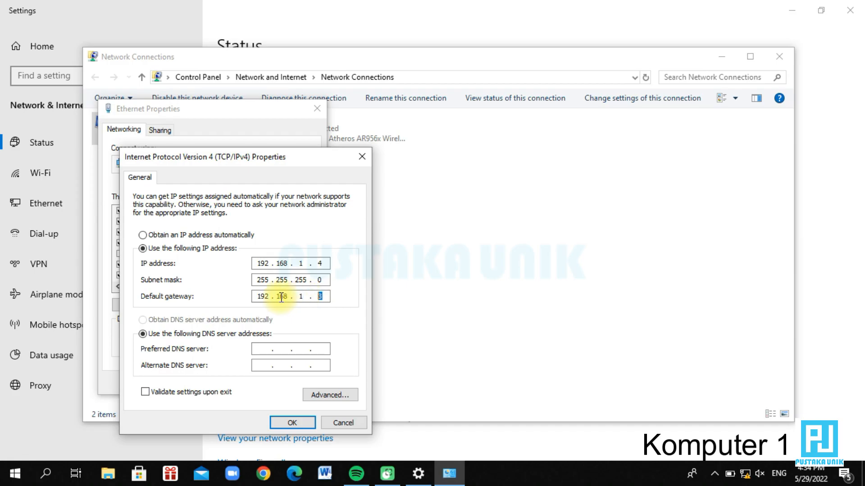
key(BackSpace)
key(BackSpace)
key(BackSpace)
key(BackSpace)
key(BackSpace)
key(BackSpace)
key(BackSpace)
key(BackSpace)
key(BackSpace)
key(BackSpace)
key(BackSpace)
click(318, 263)
key(BackSpace)
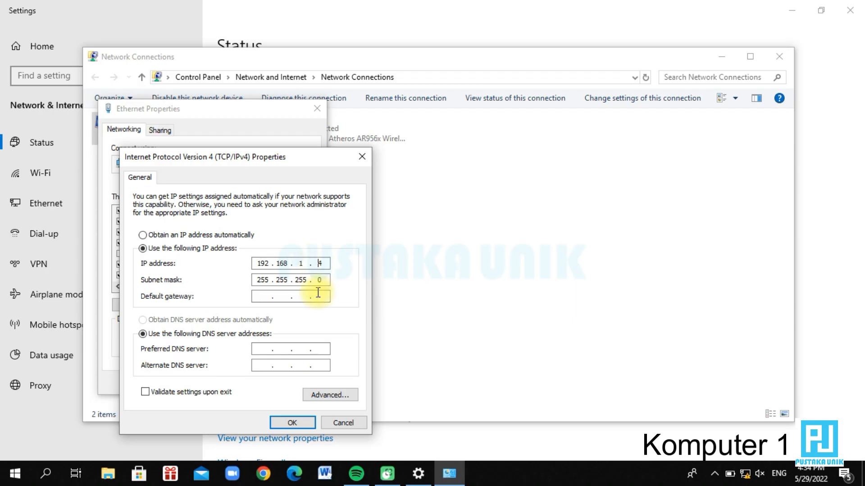
click(283, 422)
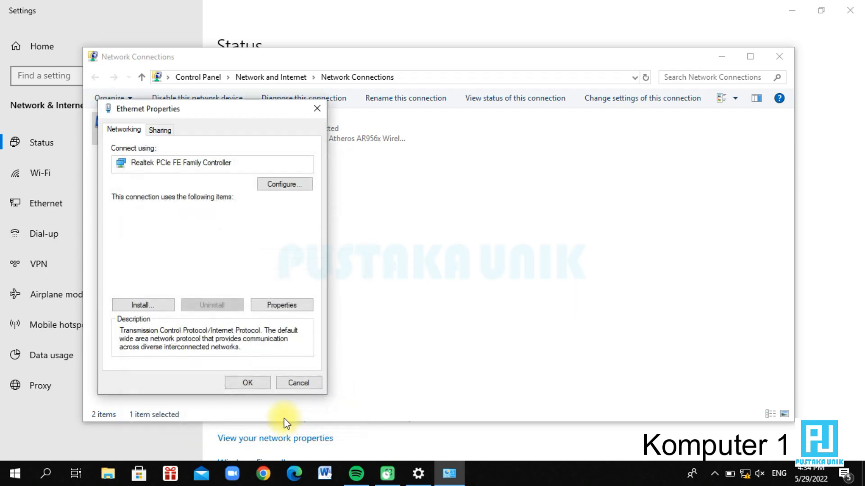
click(247, 383)
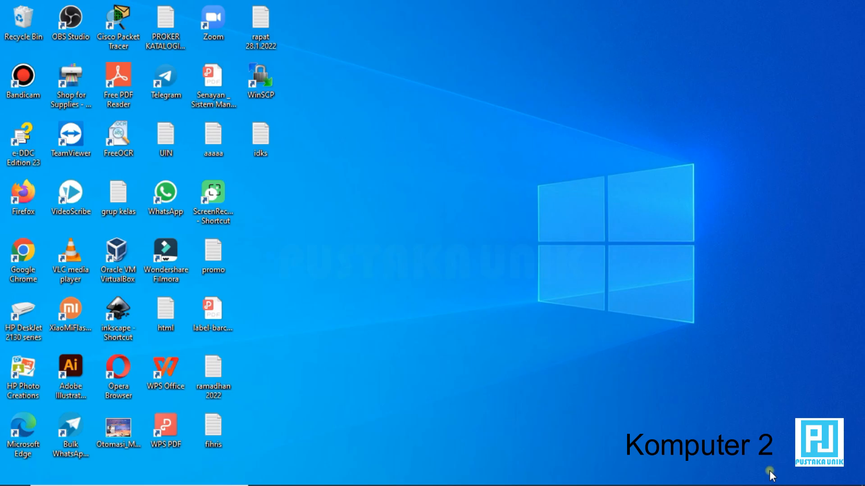
- Open the network settings on Komputer 2 and bring up its list of network adapters
mouse_move(761, 485)
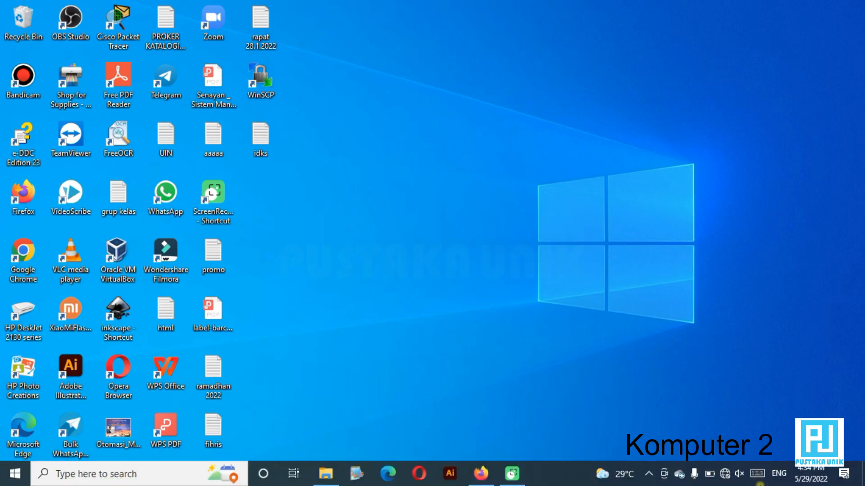
right_click(721, 479)
click(722, 463)
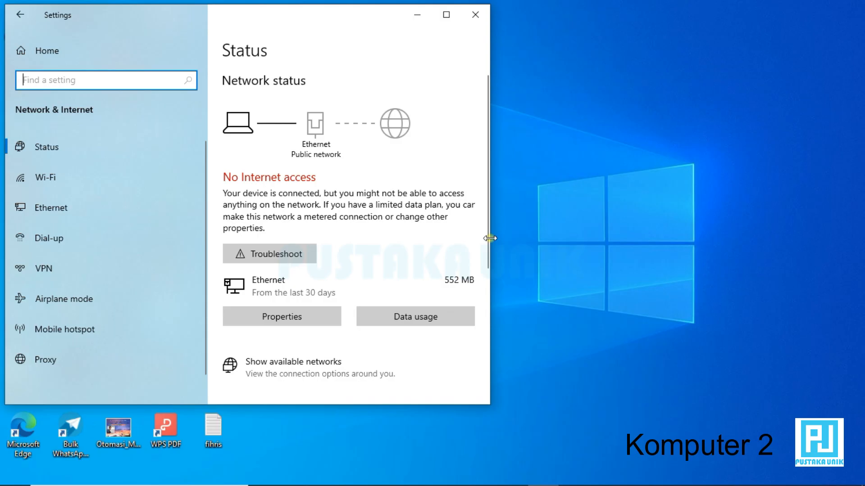
scroll(479, 256, down, 3)
drag(479, 255, 479, 291)
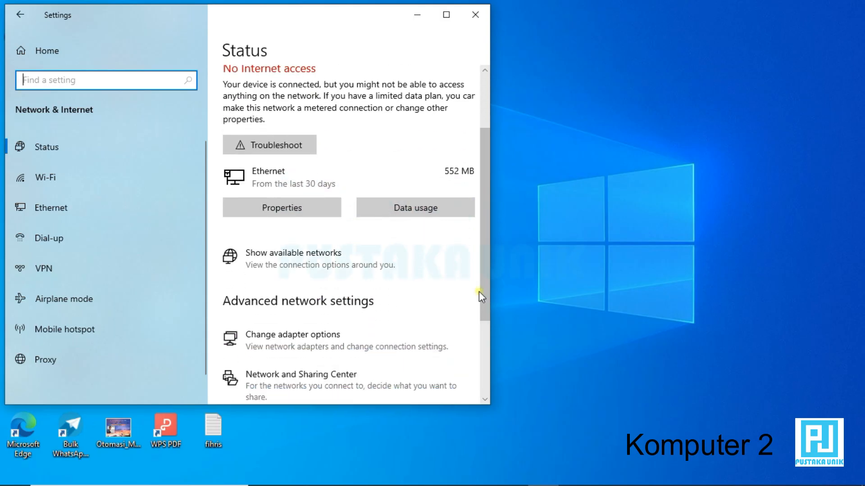
click(378, 332)
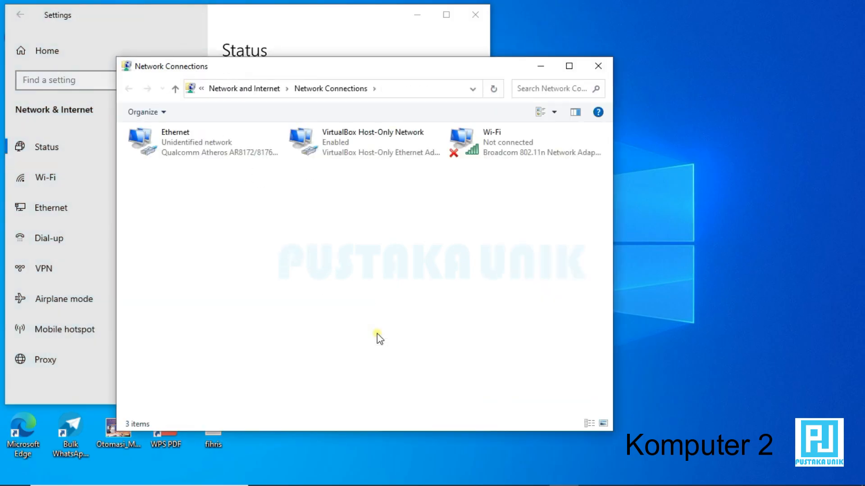
- Open the Internet Protocol Version 4 (TCP/IPv4) properties of the Ethernet adapter on Komputer 2
right_click(193, 146)
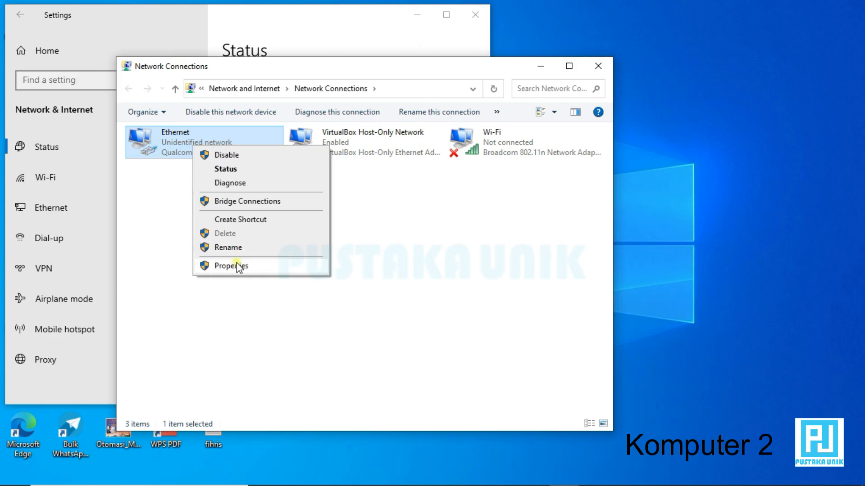
click(237, 266)
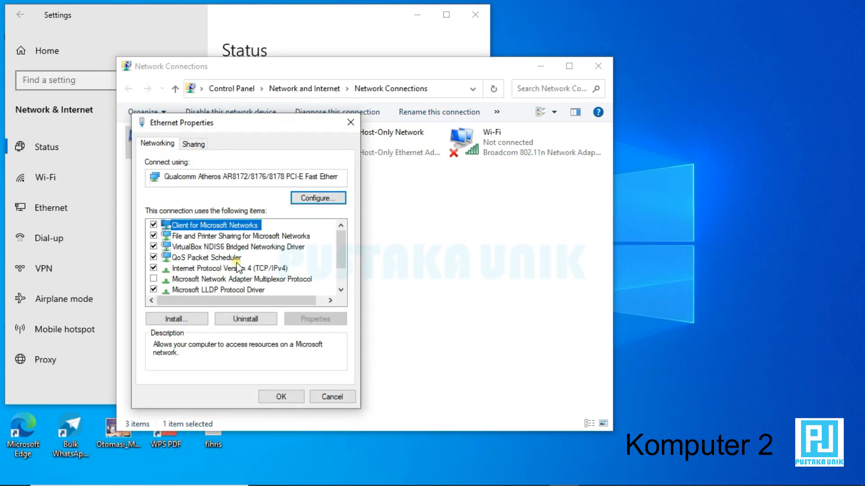
click(237, 269)
double_click(237, 268)
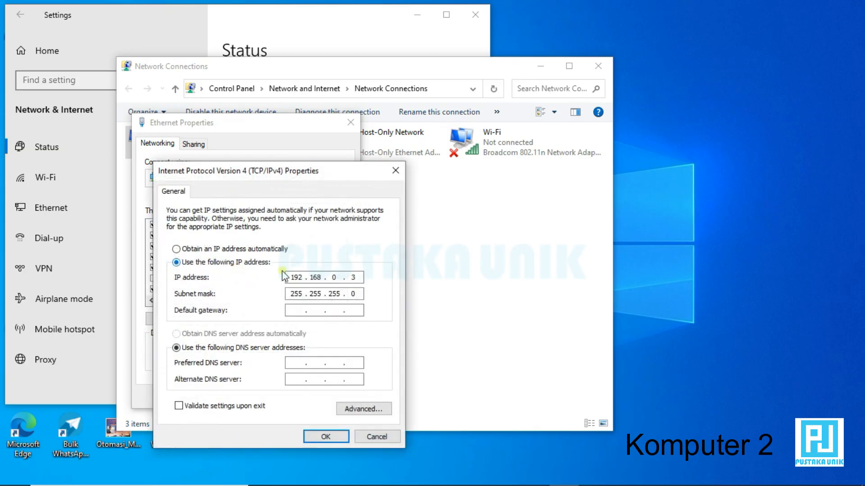
- Set the Ethernet adapter's IP address to 192.168.1.7 and save both properties dialogs
double_click(339, 277)
text(1)
key(shift+End)
key(Delete)
text(7)
click(354, 294)
click(336, 435)
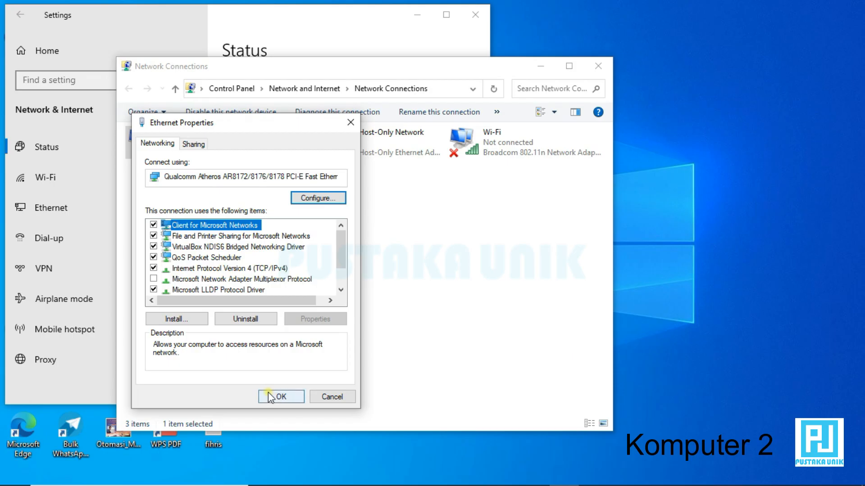
click(270, 396)
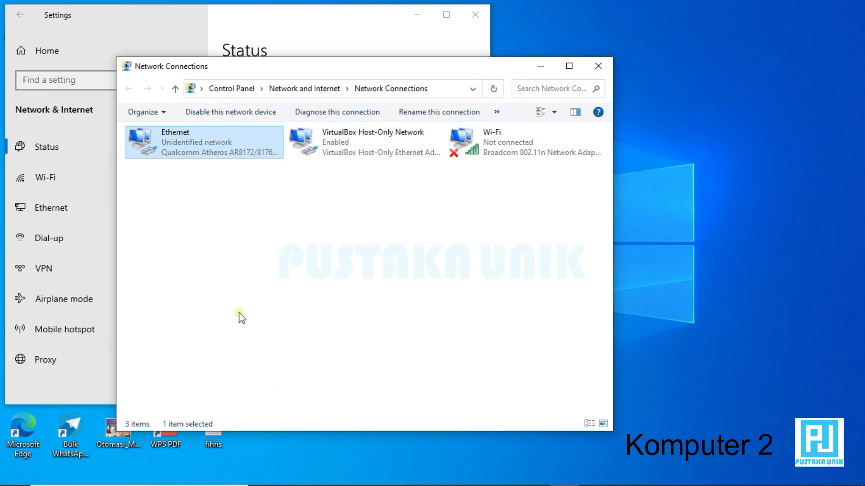
- Open Command Prompt on Komputer 1 and ping Komputer 2 at 192.168.1.7
mouse_move(154, 484)
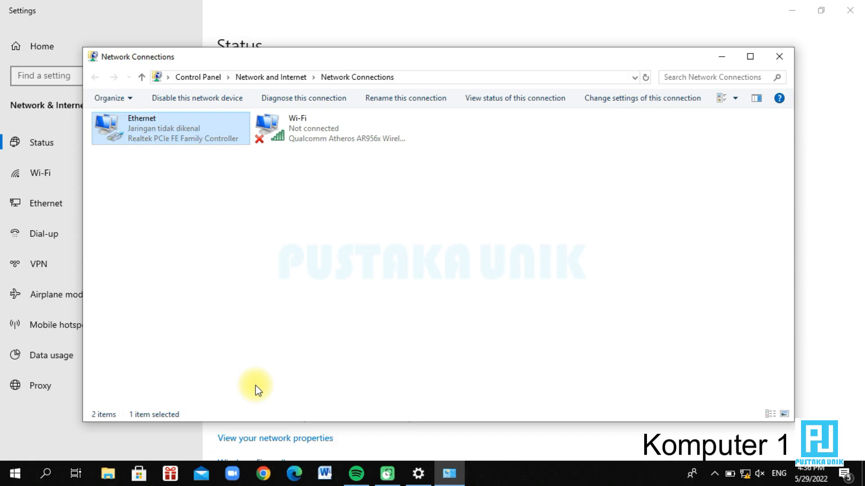
click(48, 470)
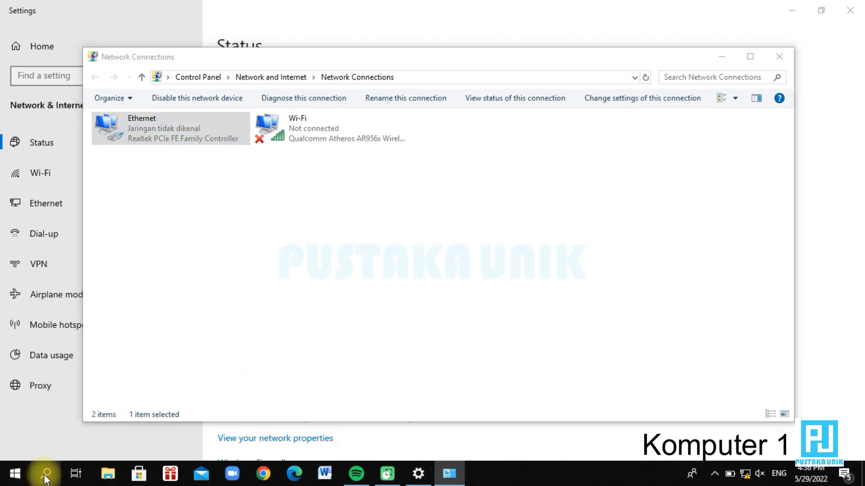
text(cmd)
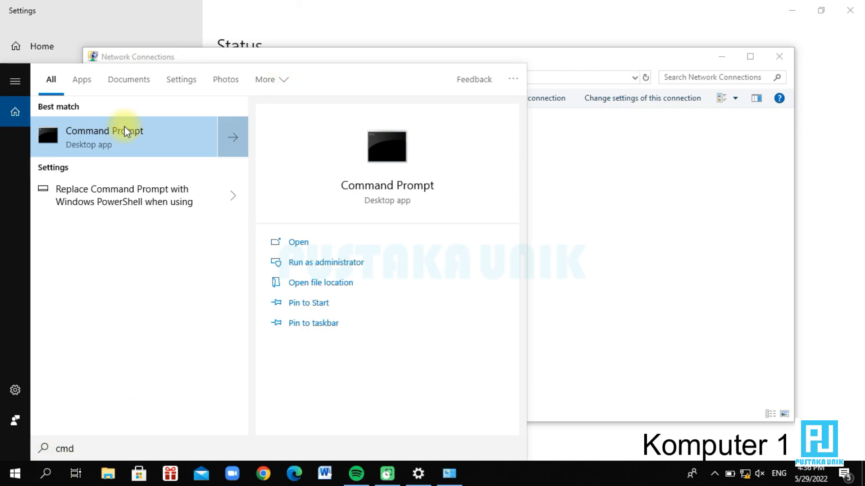
click(125, 128)
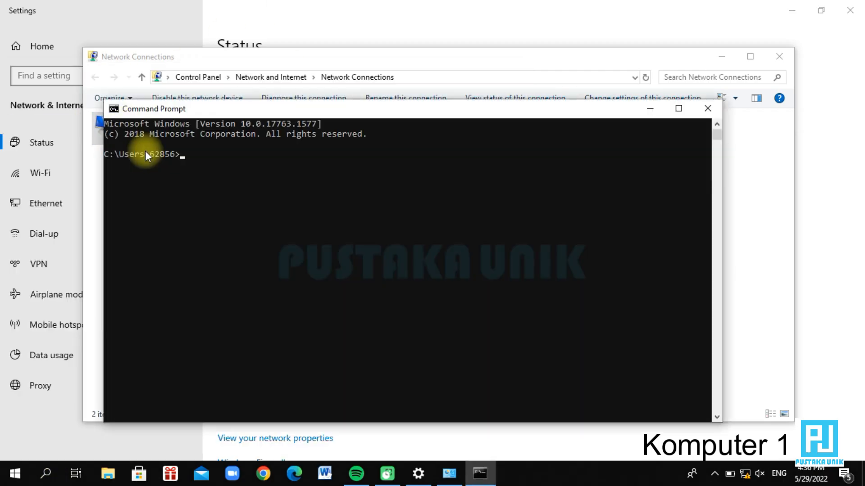
text(pin)
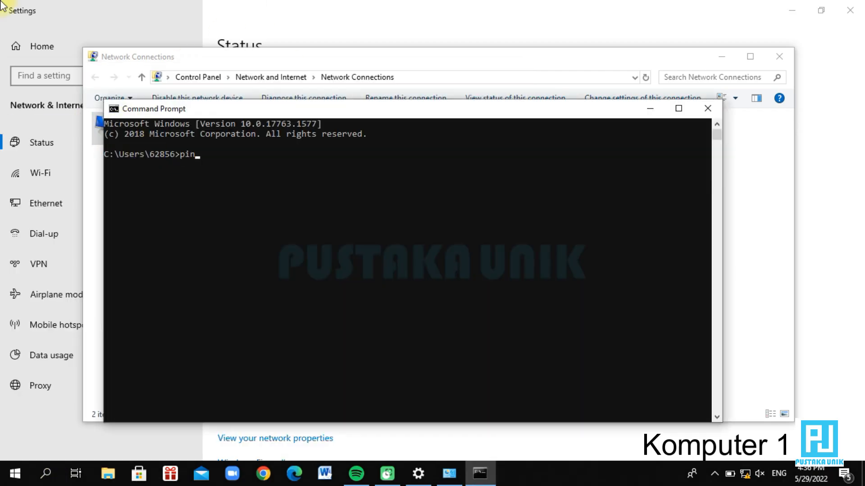
text(g 192.168.1.)
key(Return)
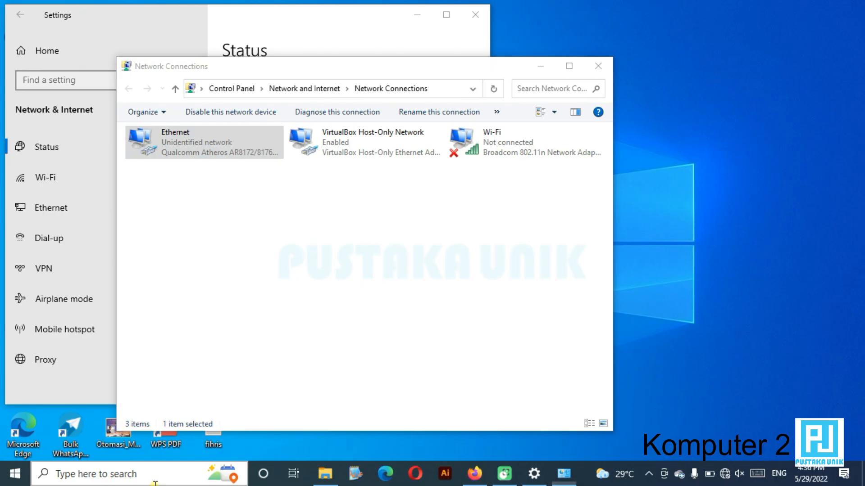
- Search for the firewall on Komputer 2 and open Windows Defender Firewall
click(154, 477)
text(fi)
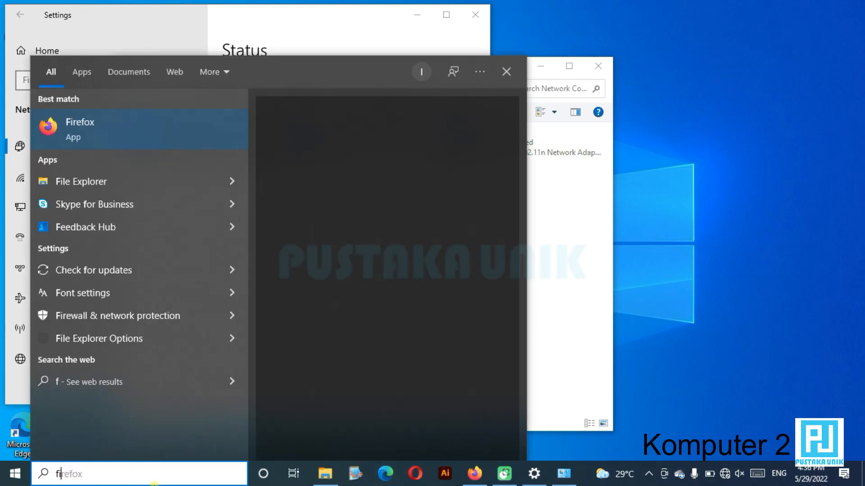
text(re)
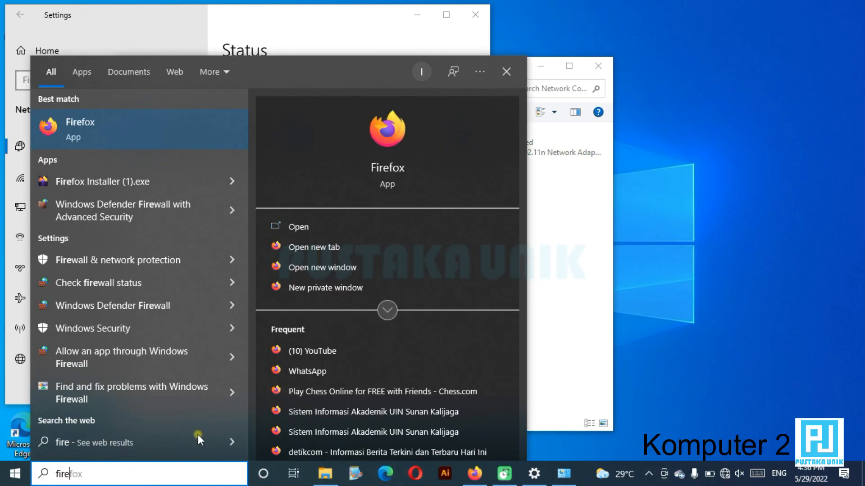
click(150, 304)
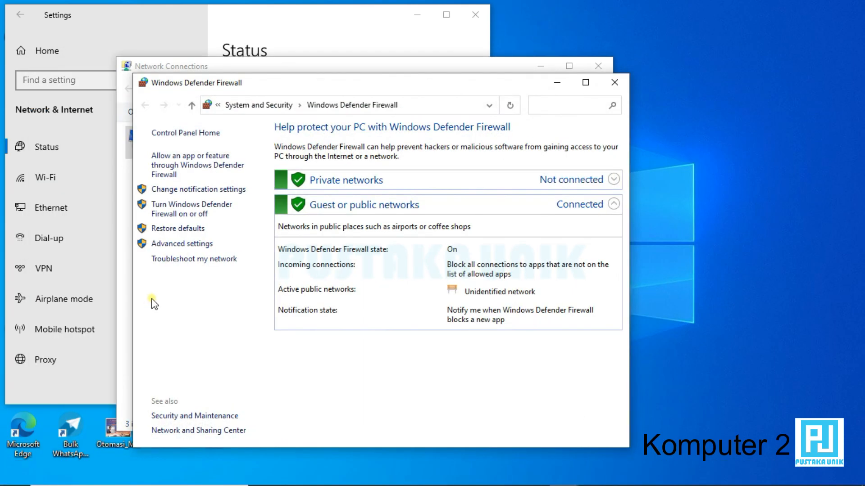
- Turn off Windows Defender Firewall for both private and public networks and save the change
click(187, 220)
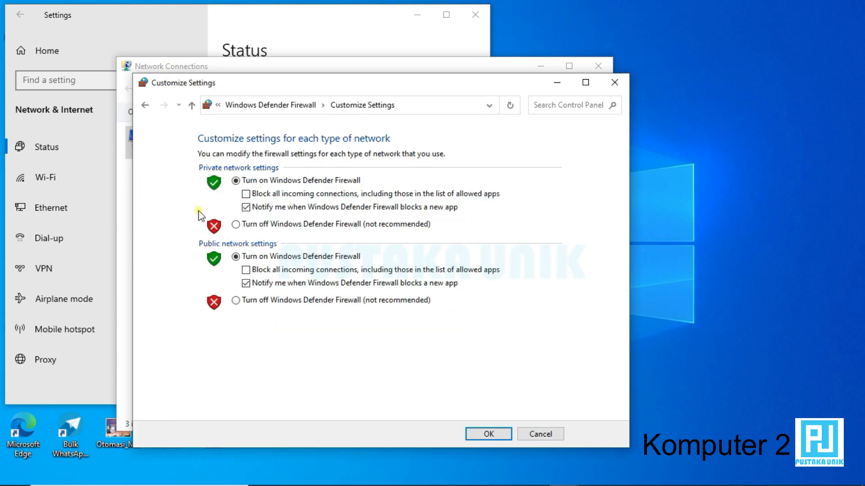
click(246, 225)
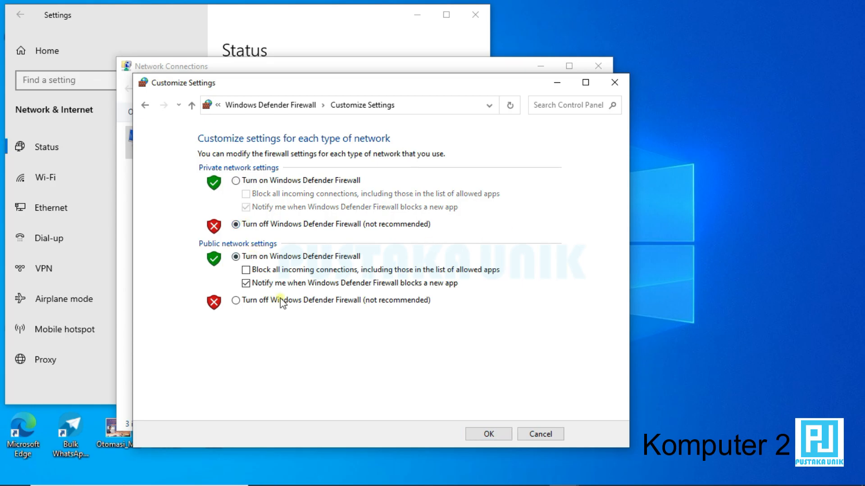
click(235, 301)
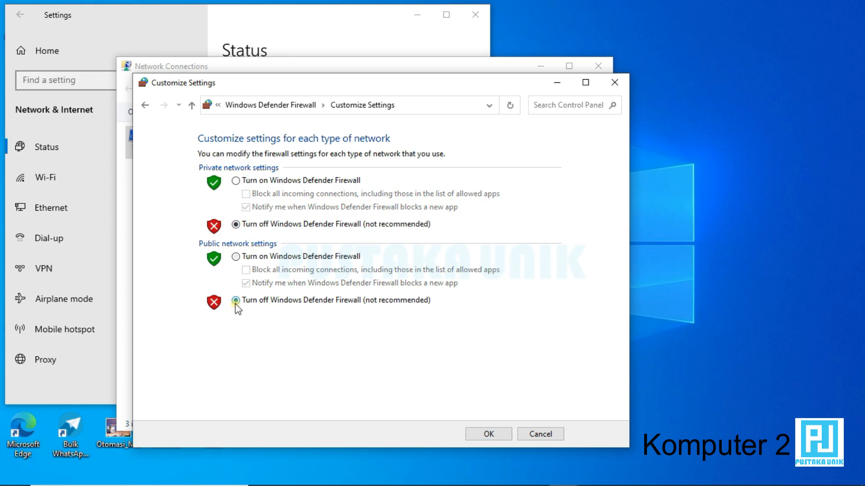
click(491, 434)
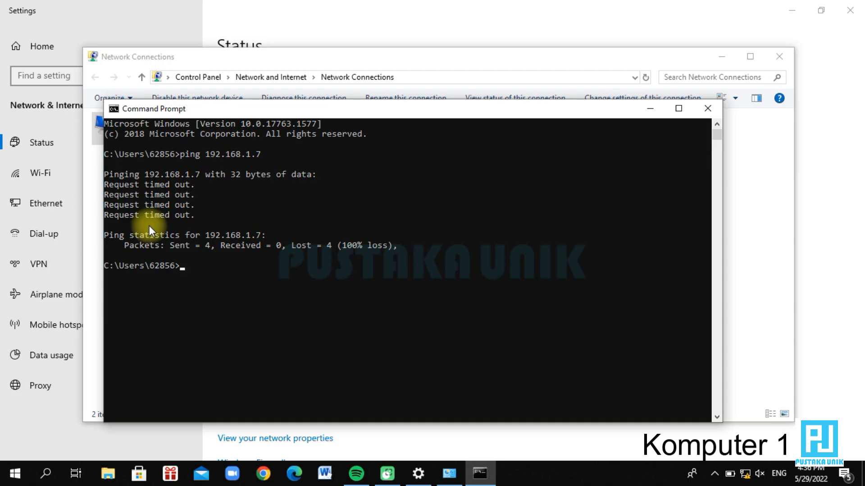
- Repeat the ping to 192.168.1.7 in Command Prompt on Komputer 1
key(Up)
key(Return)
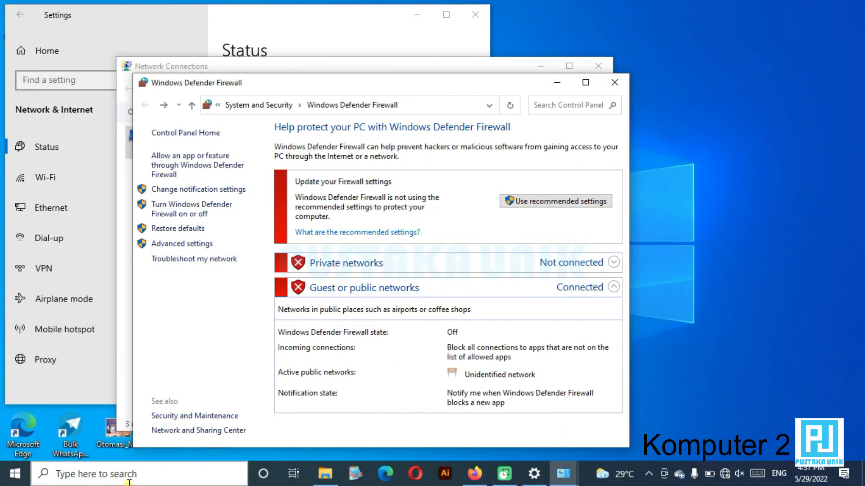
- Open Command Prompt on Komputer 2 and ping Komputer 1 at 192.168.1.4
click(128, 482)
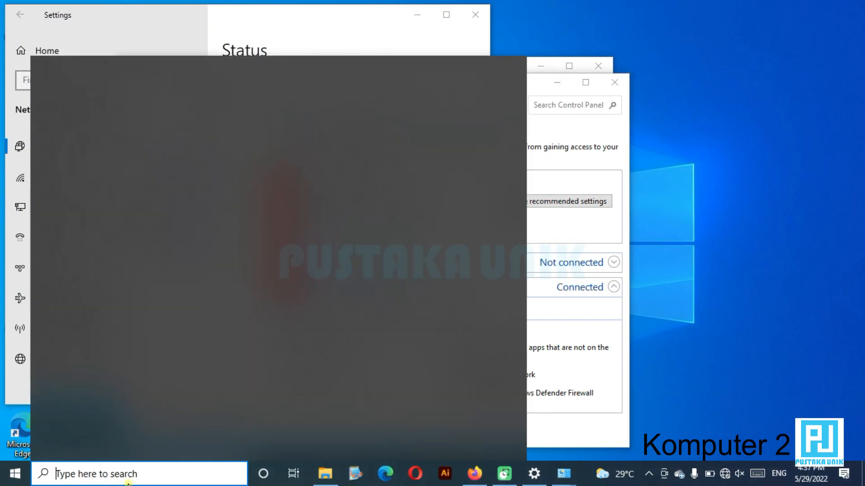
text(cmd)
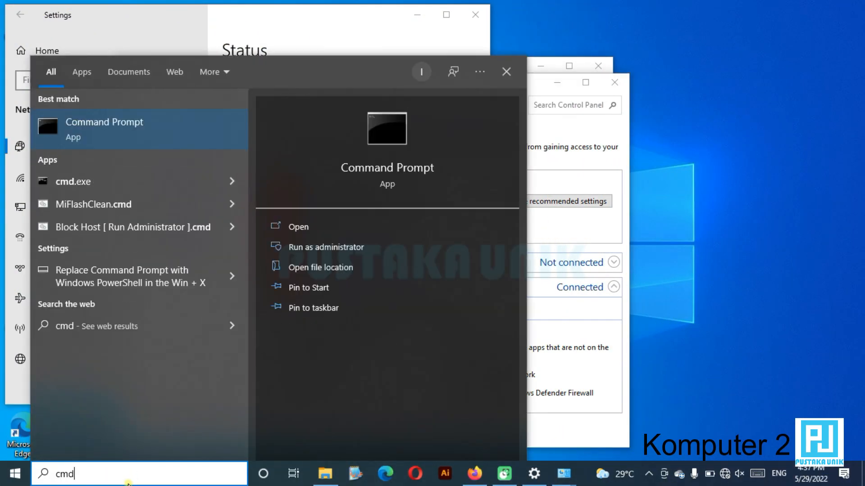
key(Return)
text(ping 192)
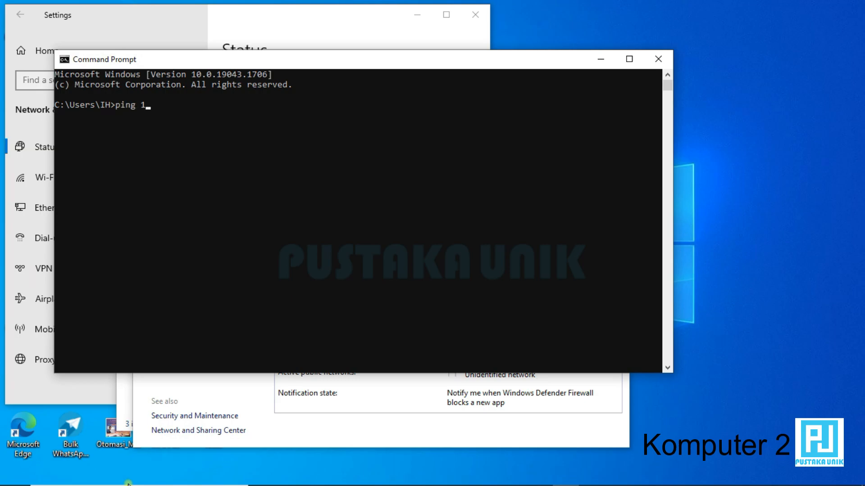
text(.168.1.4)
key(Return)
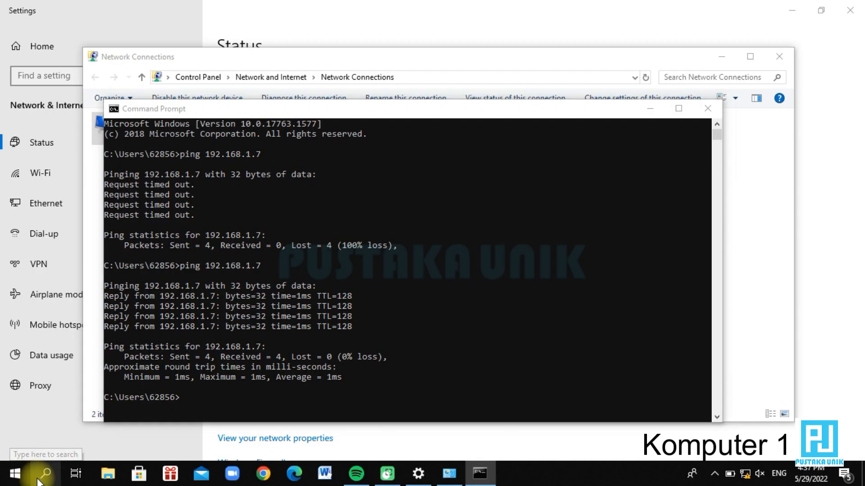
- Search for the firewall on Komputer 1 and open Windows Defender Firewall
click(37, 480)
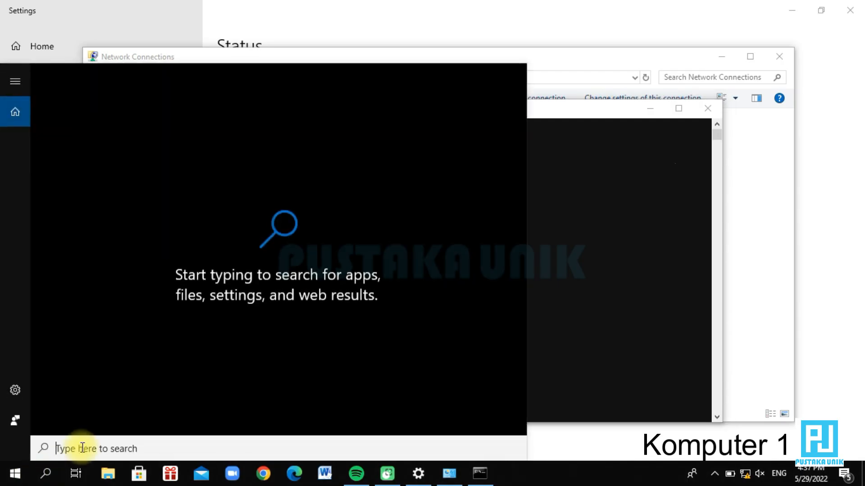
text(fi)
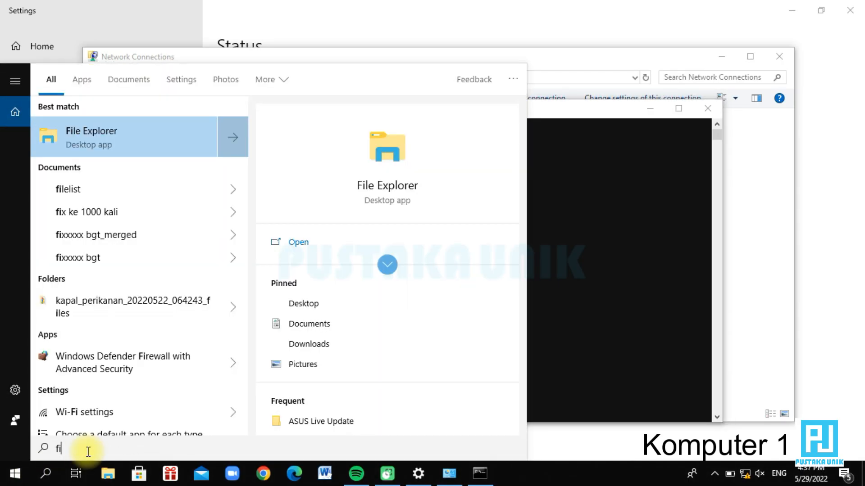
text(re)
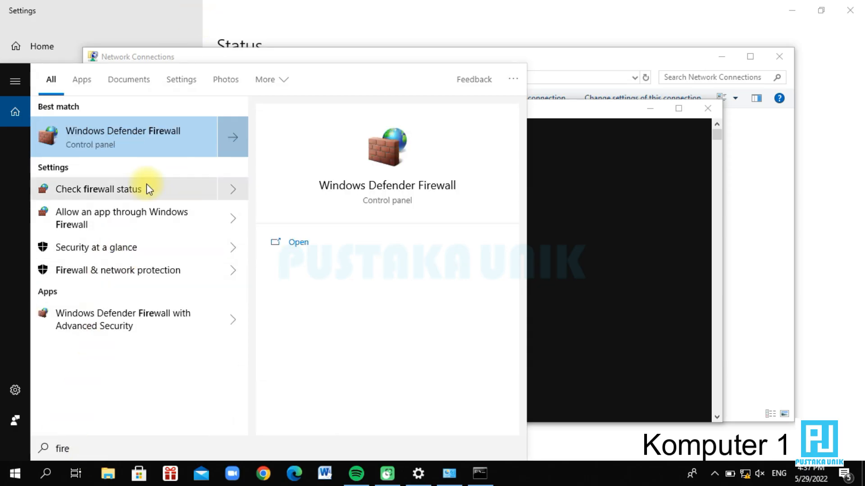
click(140, 142)
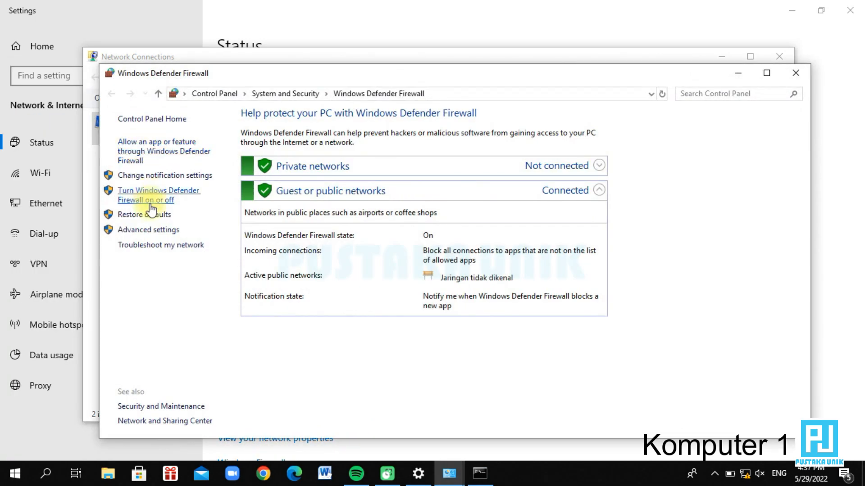
- Turn off Windows Defender Firewall on Komputer 1 for both public and private networks and save the change
click(150, 203)
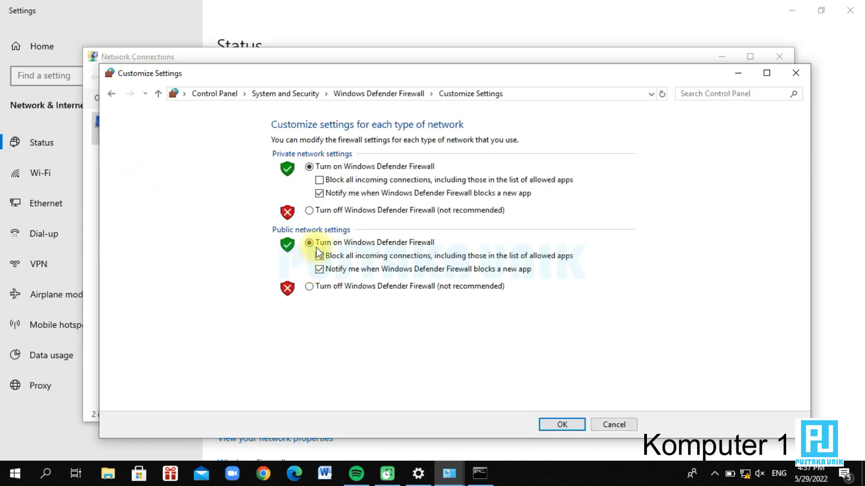
click(309, 287)
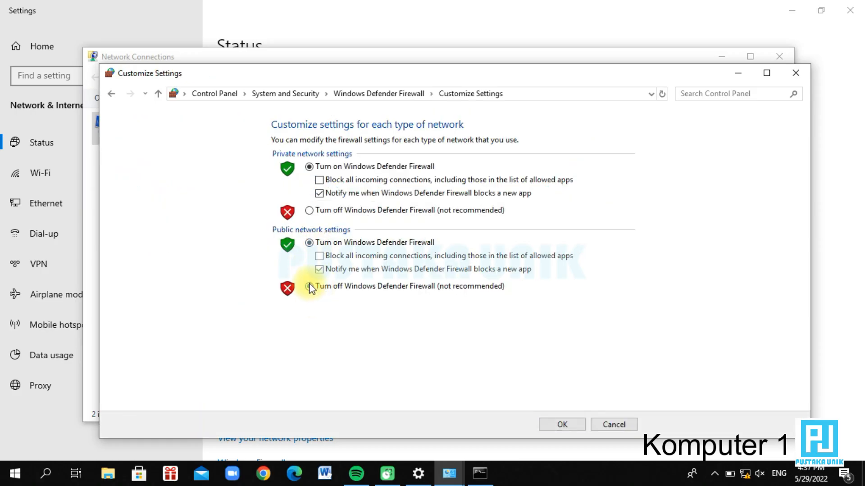
click(309, 210)
click(567, 422)
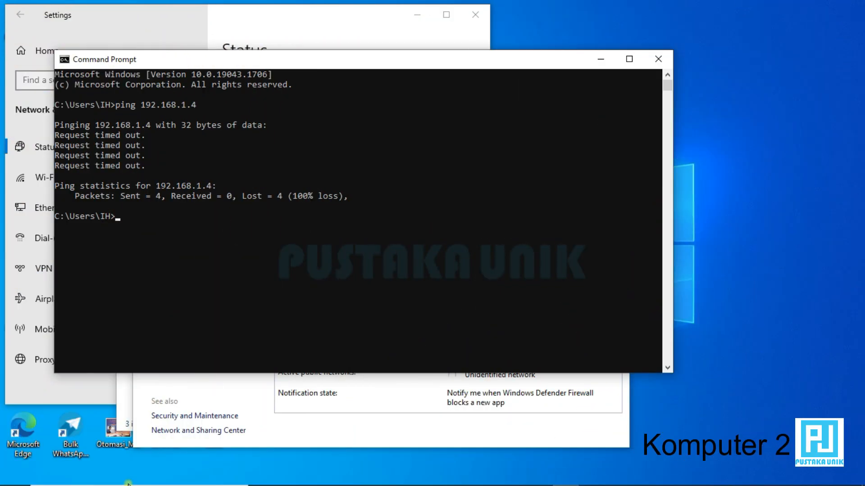
- Repeat the ping to 192.168.1.4 in Command Prompt on Komputer 2
key(Up)
key(Return)
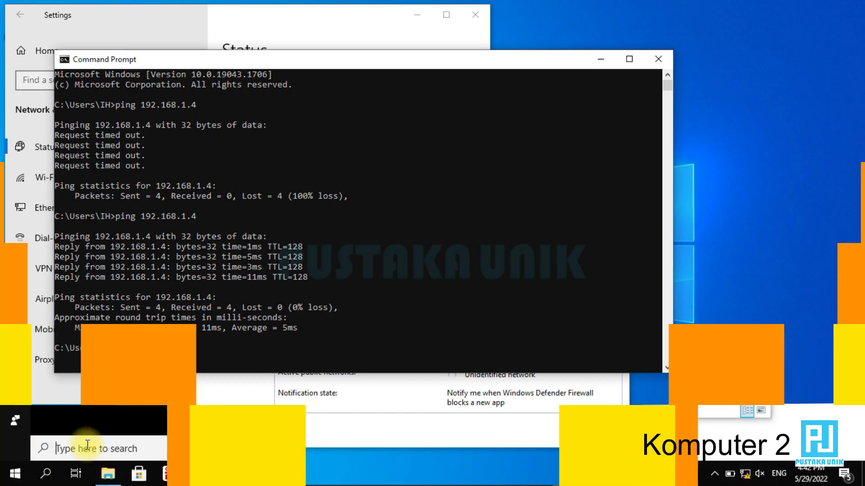
- Open Control Panel on Komputer 1 and go to the advanced sharing settings of the Network and Sharing Center
text(cont)
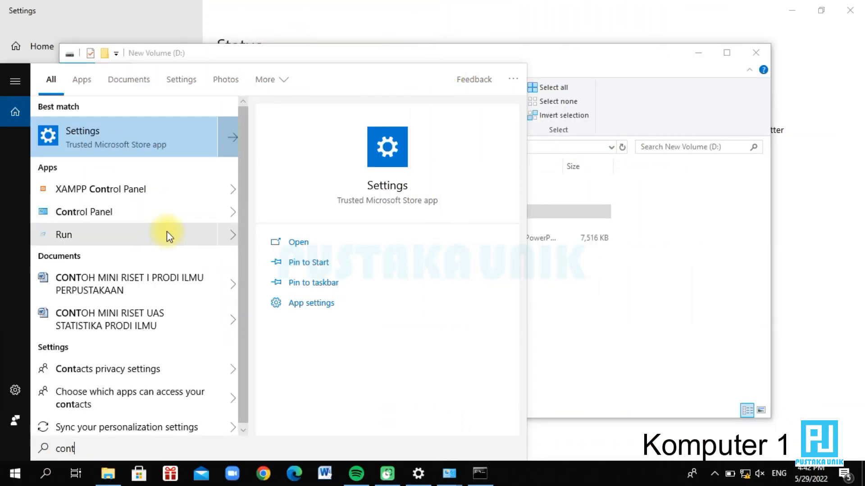
text(tr)
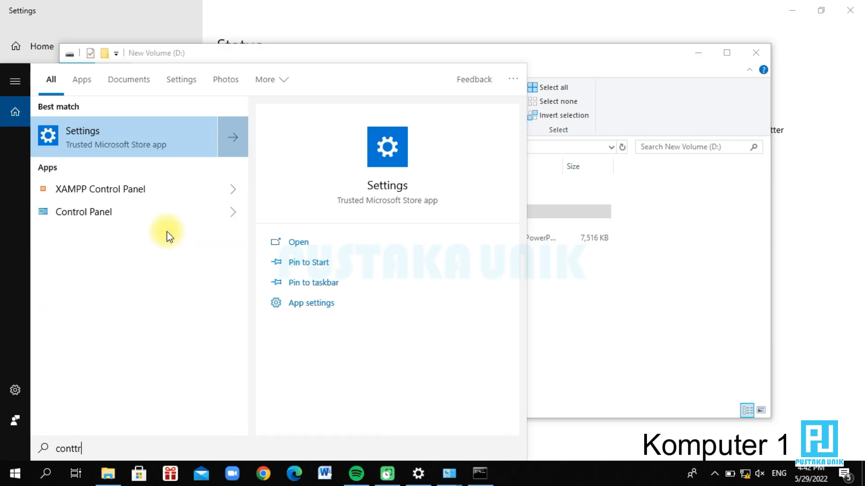
click(73, 215)
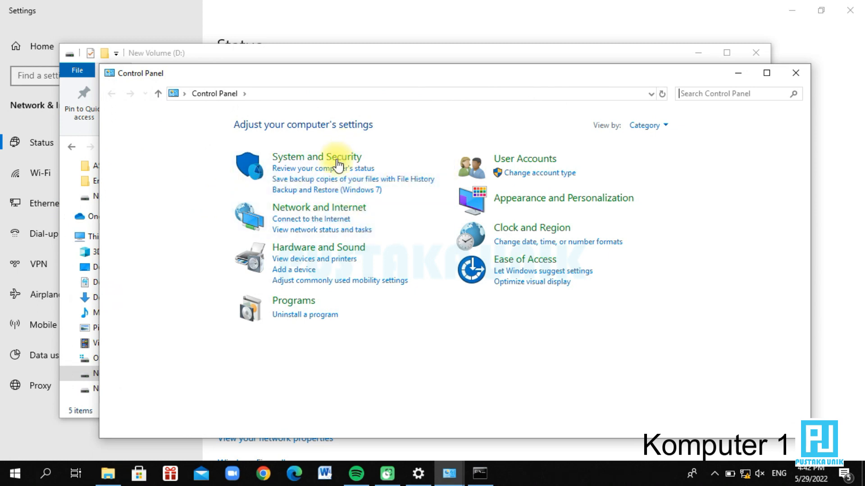
click(323, 209)
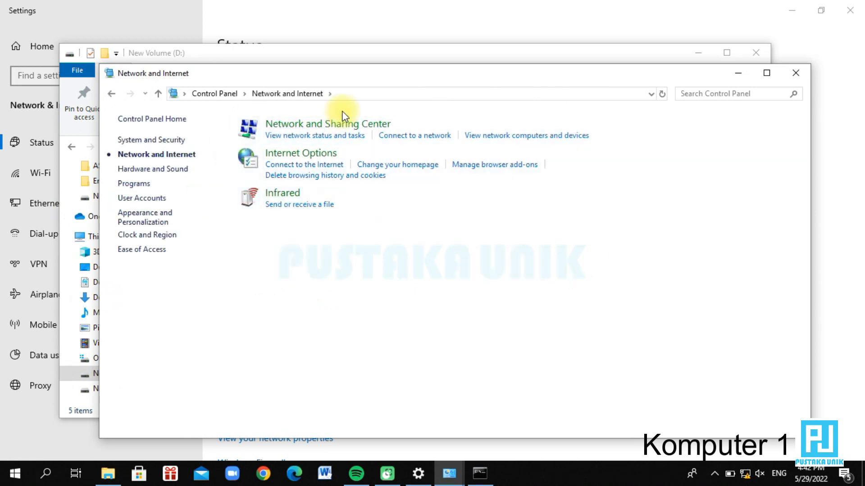
click(343, 125)
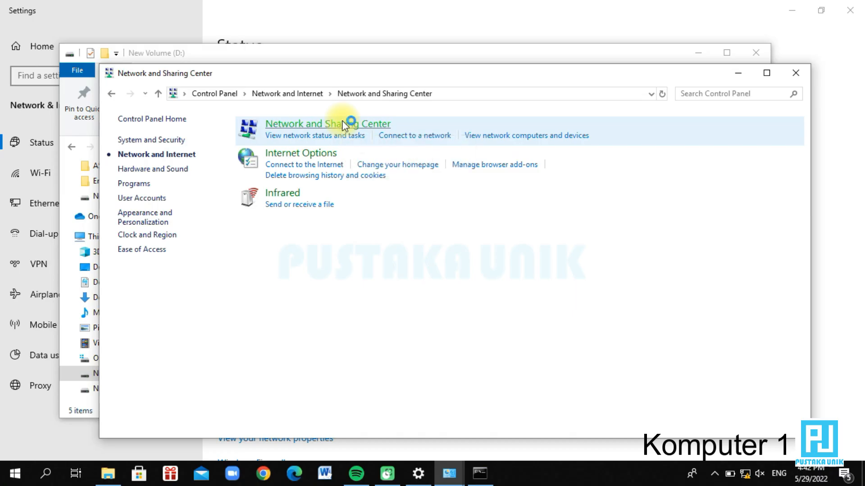
click(175, 159)
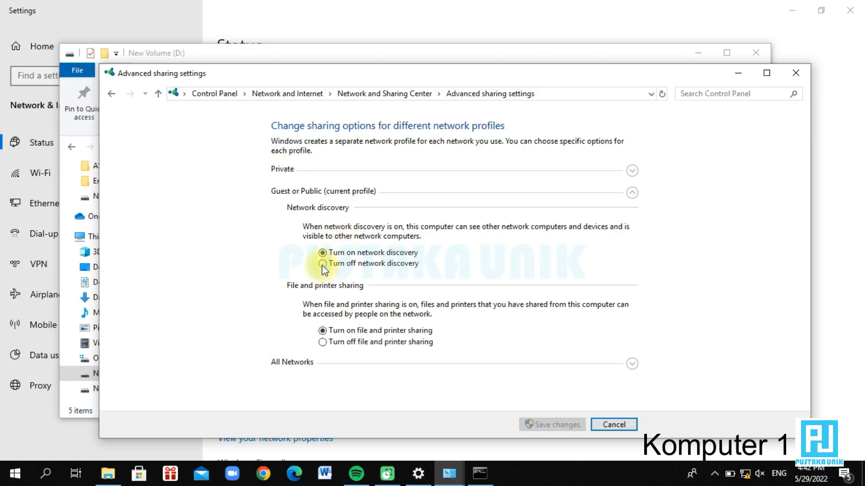
- Review the Private and Guest or Public sharing options, turn off password protected sharing for All Networks, and save the changes
click(631, 193)
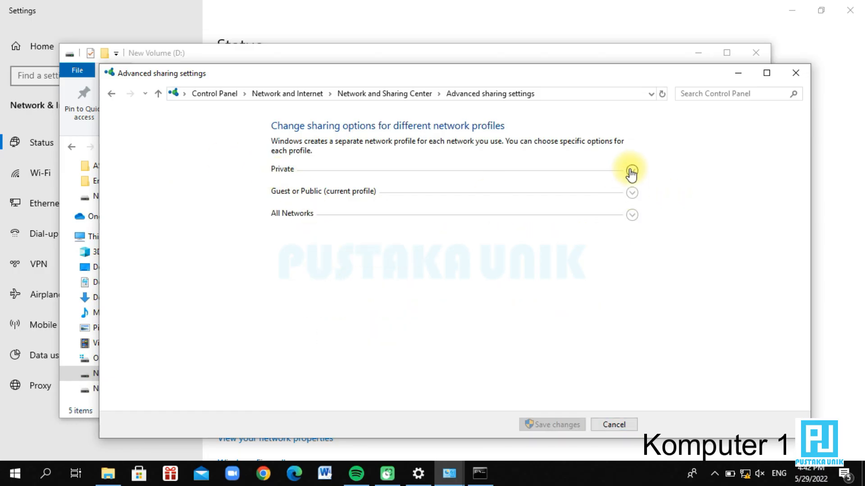
click(631, 171)
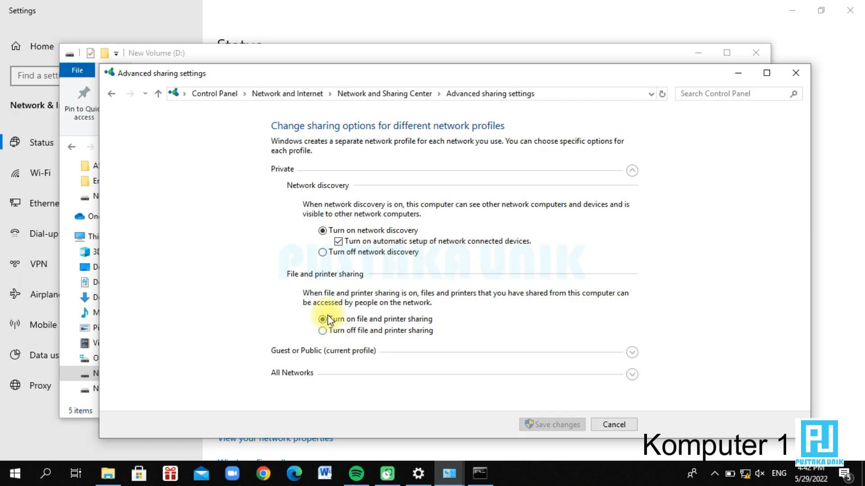
click(632, 171)
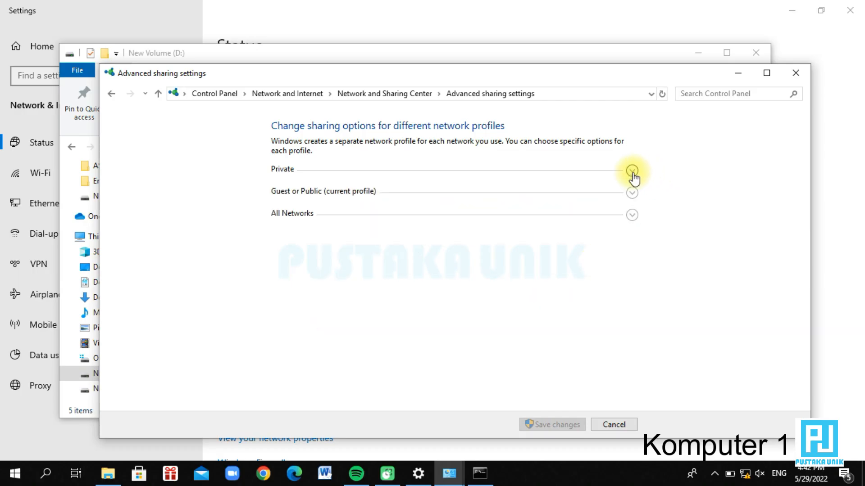
click(631, 193)
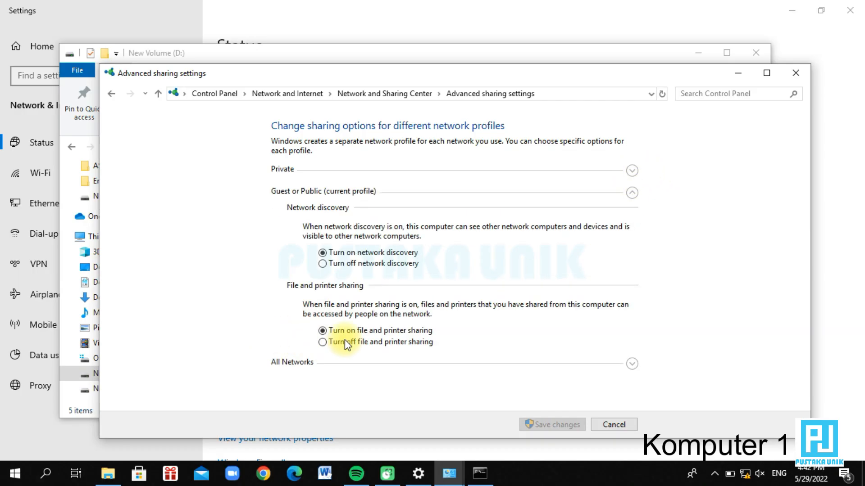
click(631, 192)
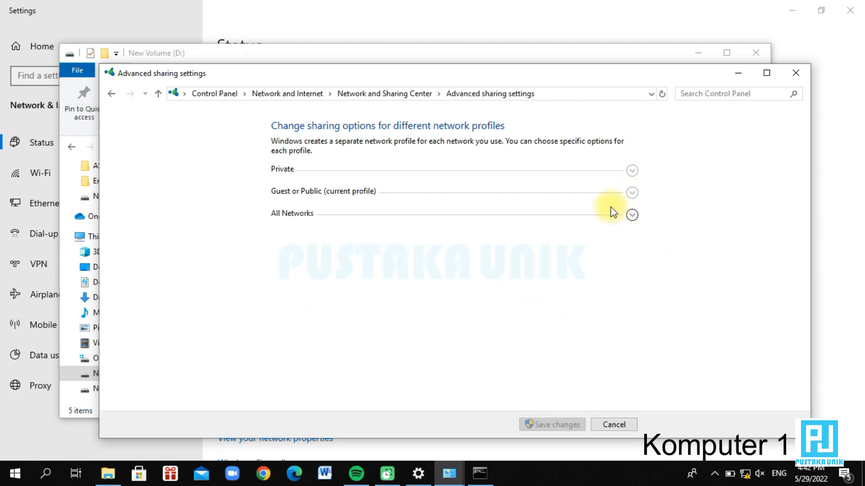
click(632, 215)
scroll(338, 357, down, 2)
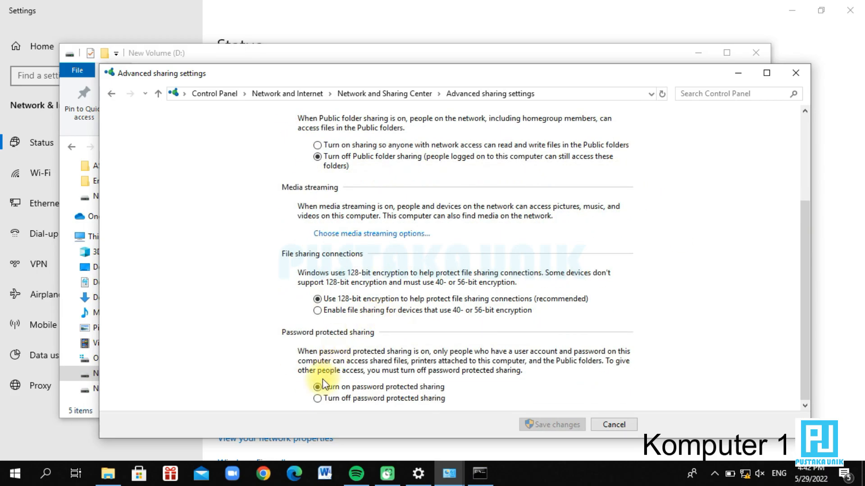
click(320, 399)
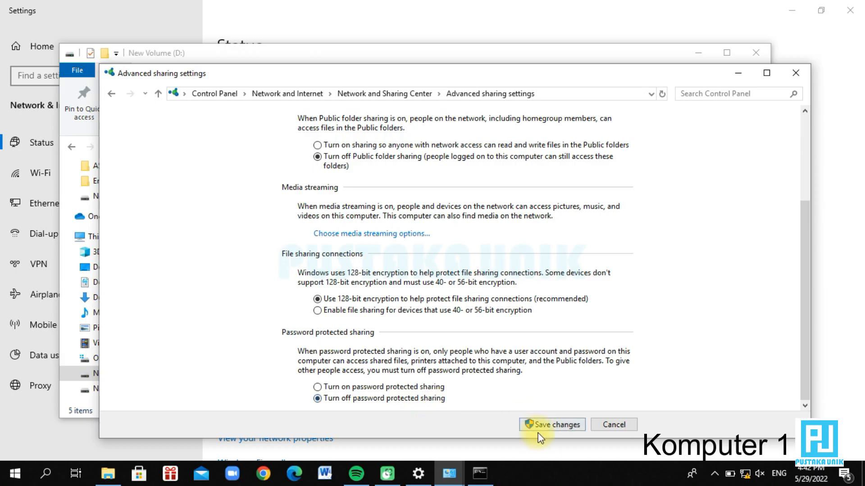
click(554, 424)
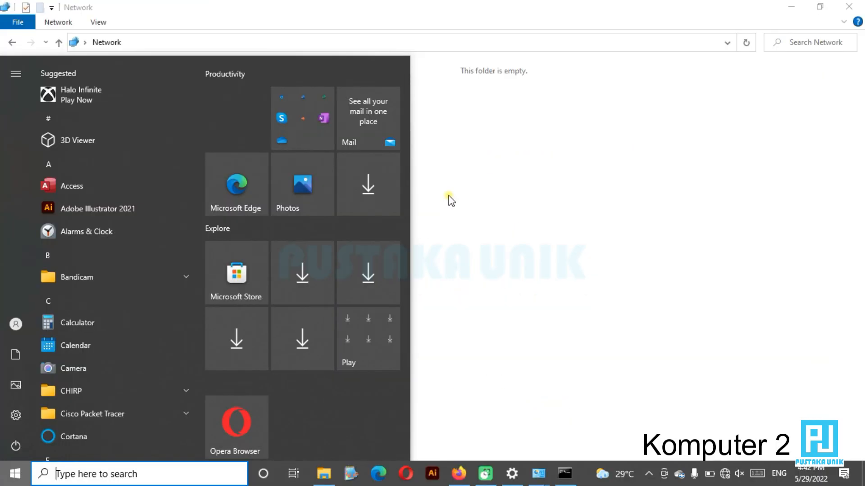
- Open Control Panel on Komputer 2 and go to the advanced sharing settings of the Network and Sharing Center
text(cont)
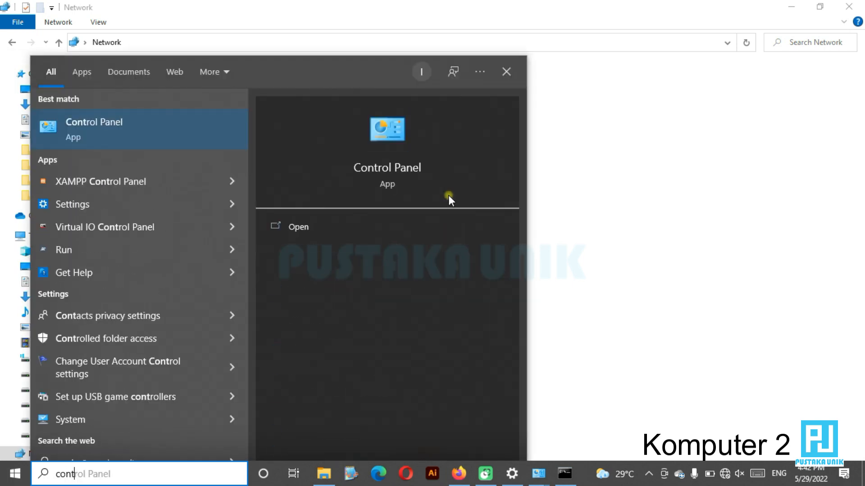
click(163, 146)
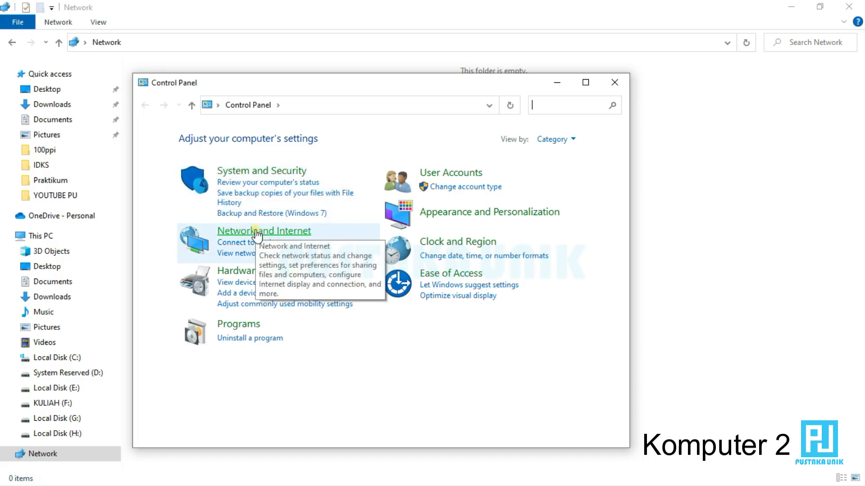
click(255, 230)
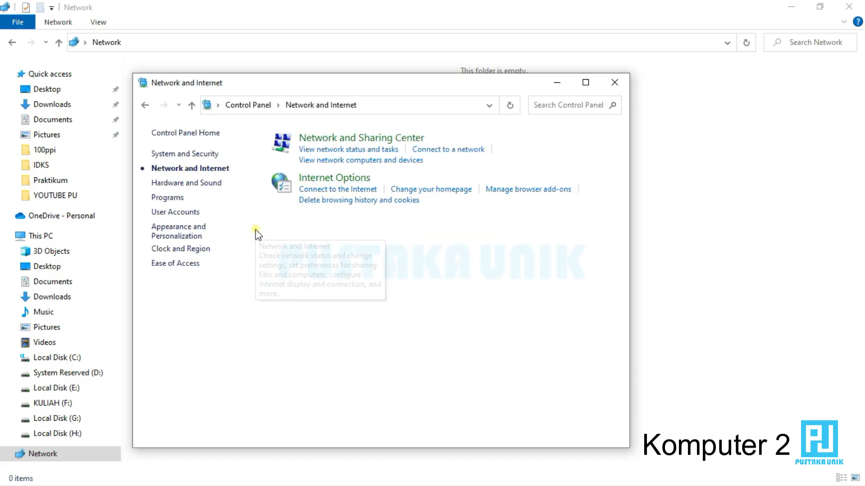
click(345, 141)
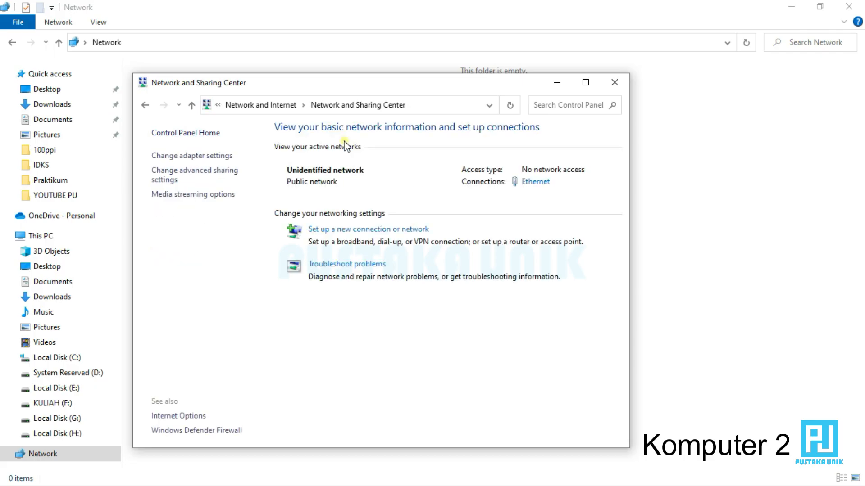
click(231, 183)
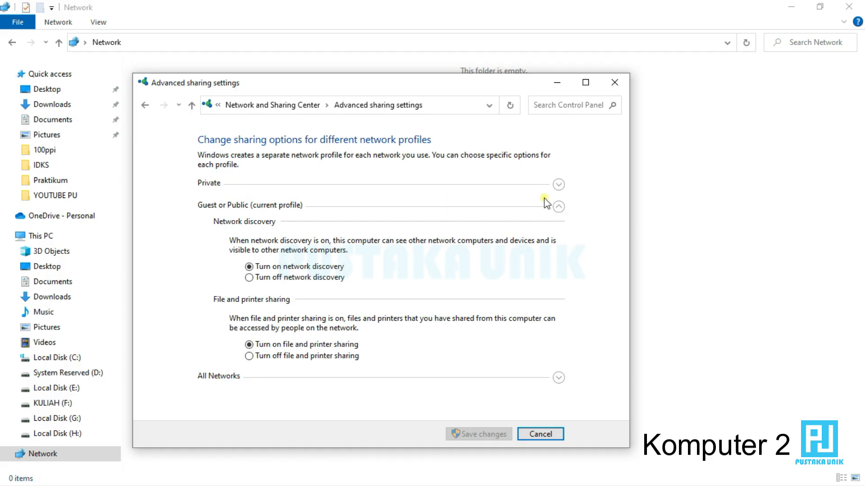
- Review the Private and Guest or Public sharing options on Komputer 2, and turn off password protected sharing for All Networks
click(557, 207)
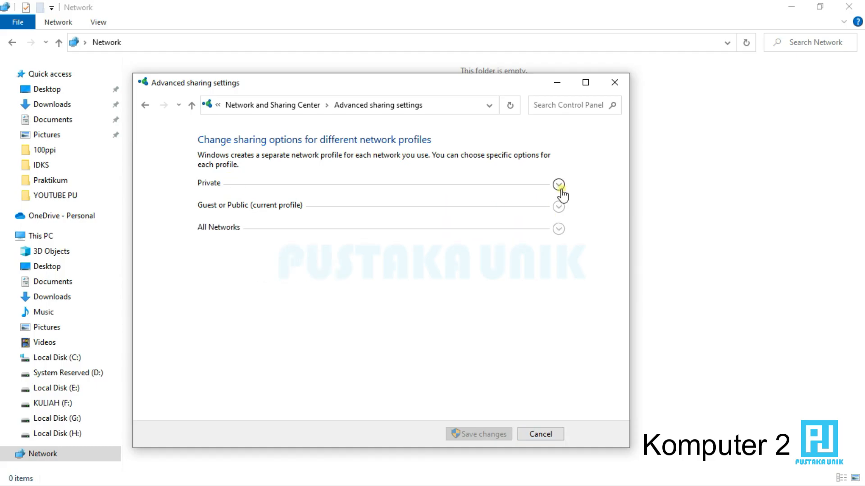
click(560, 189)
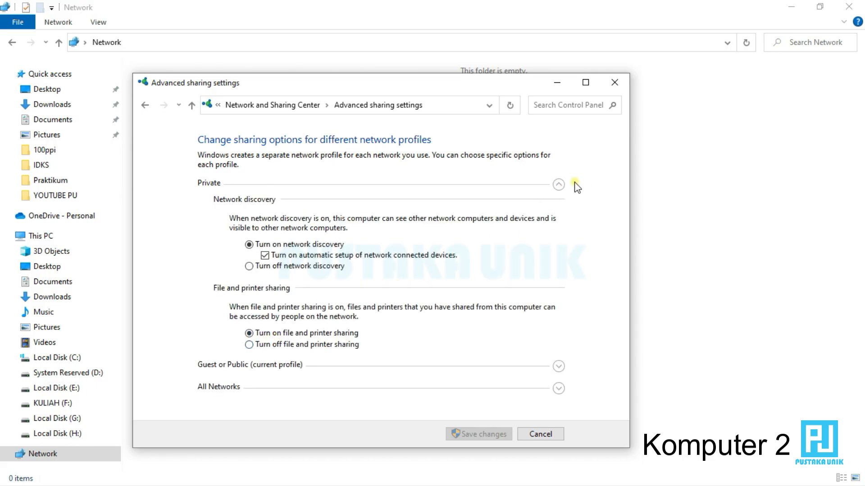
click(559, 185)
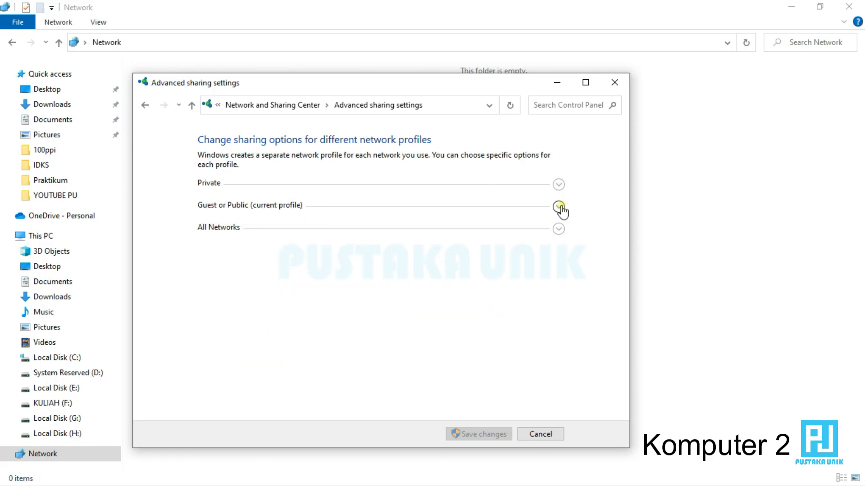
click(559, 206)
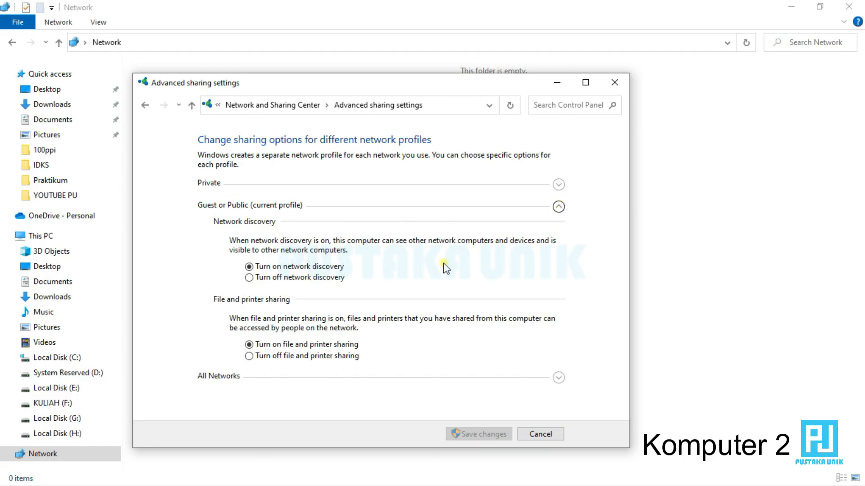
click(559, 207)
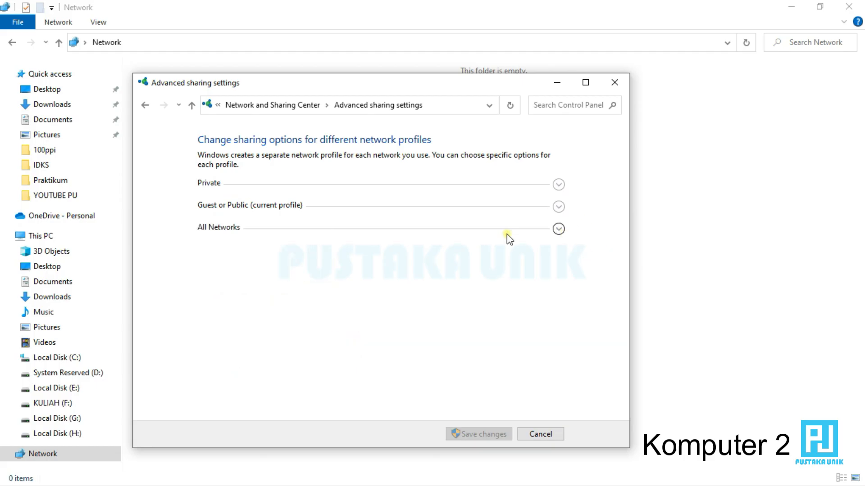
click(560, 229)
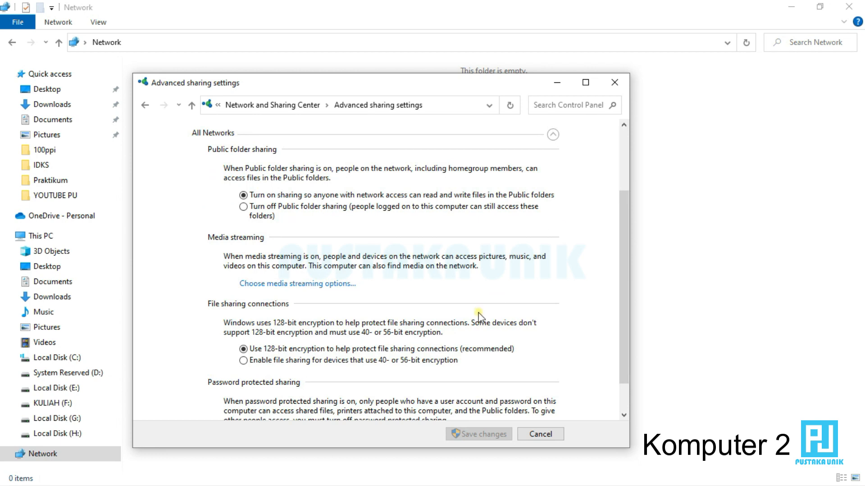
drag(623, 315, 571, 439)
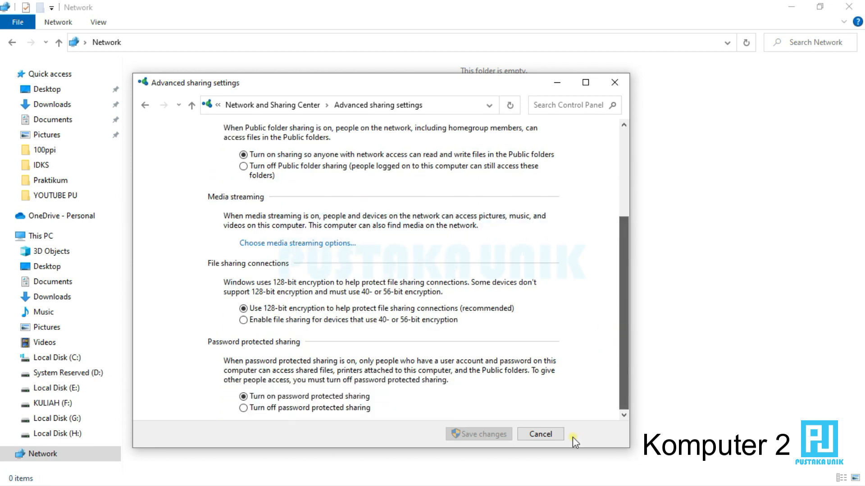
click(244, 408)
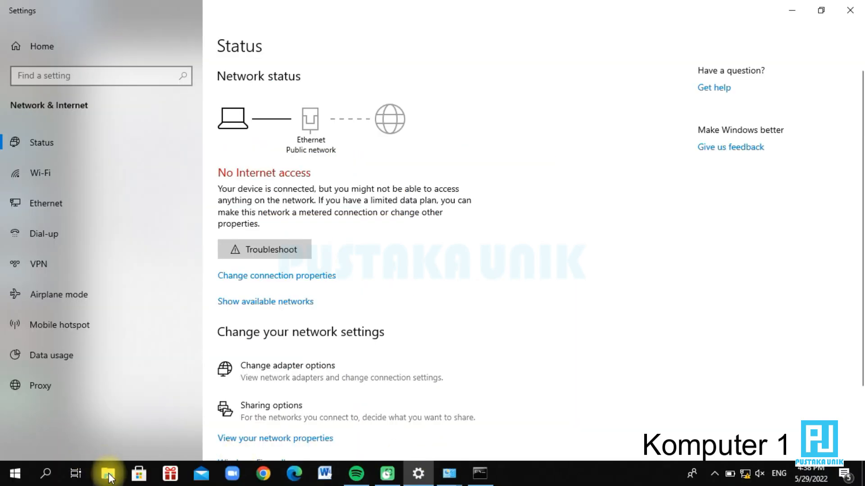
- Open File Explorer on Komputer 1 and go to New Volume (D:)
click(109, 478)
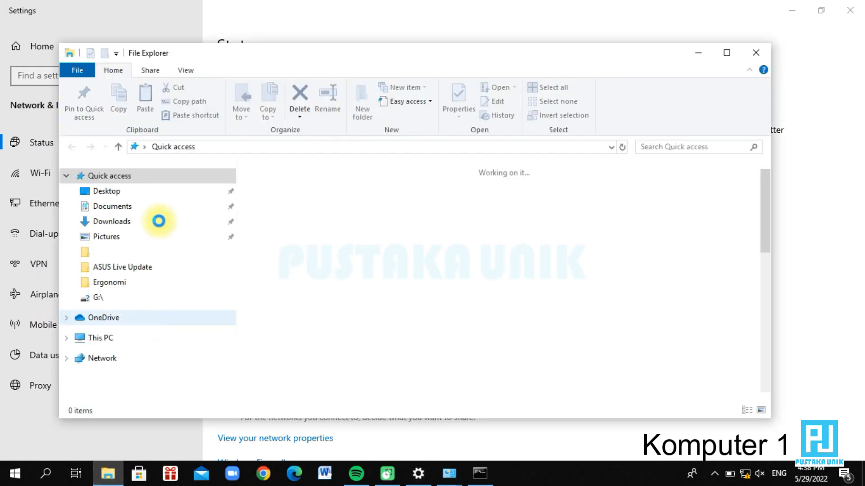
right_click(124, 339)
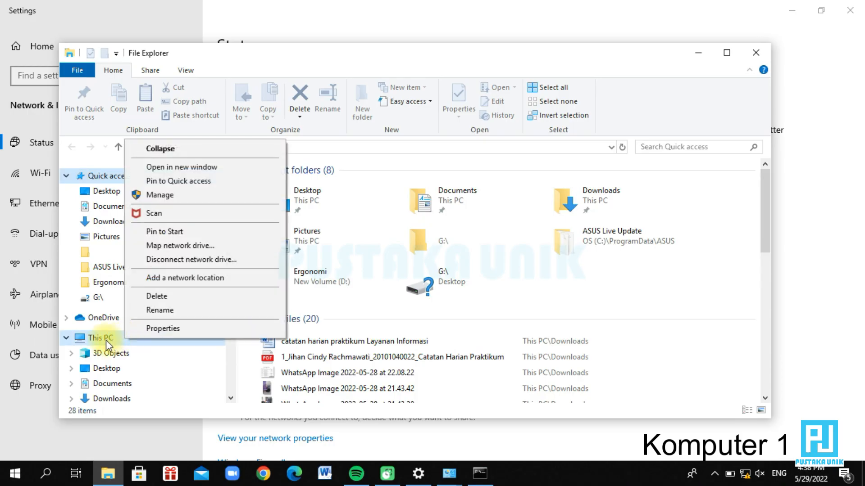
click(106, 340)
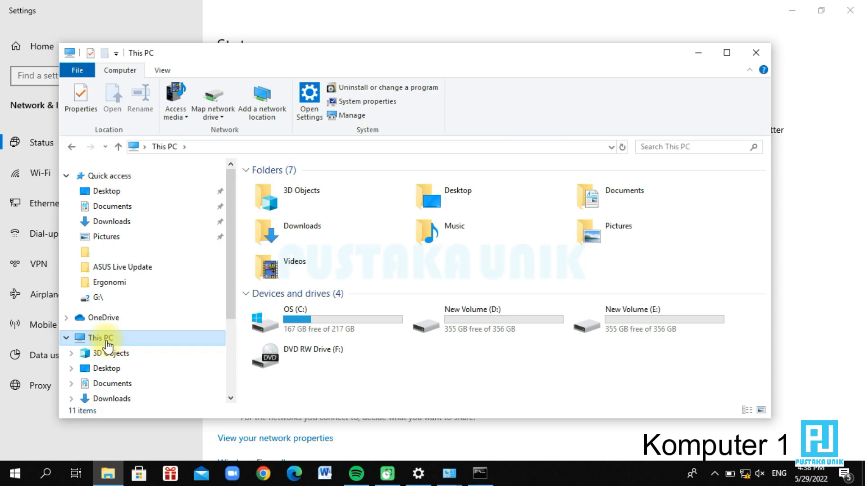
double_click(523, 316)
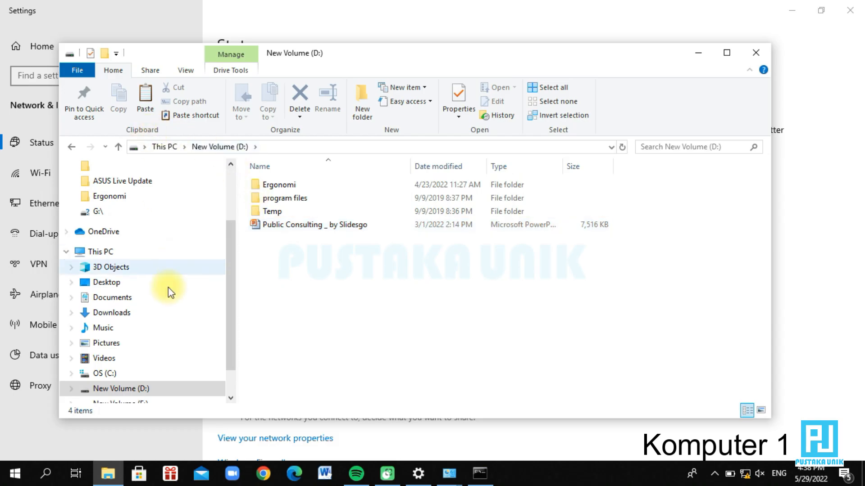
scroll(140, 371, down, 1)
click(137, 390)
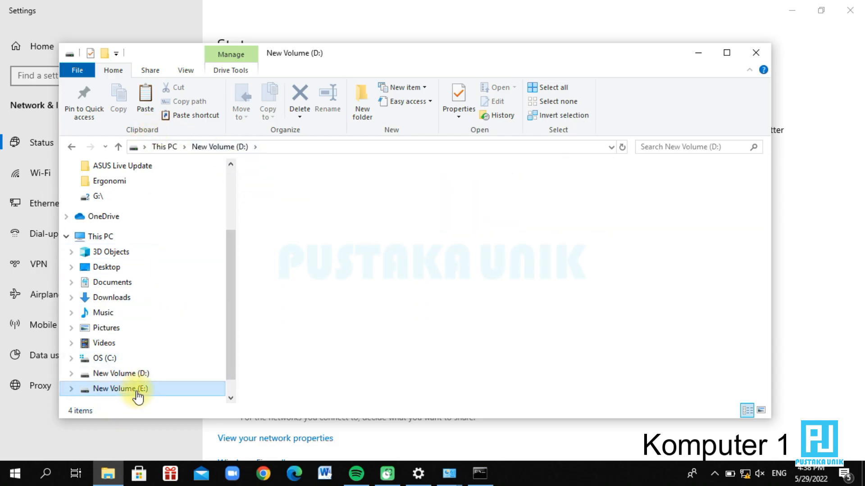
click(156, 374)
- Create a folder named "sharing pc 1" on New Volume (D:)
right_click(326, 266)
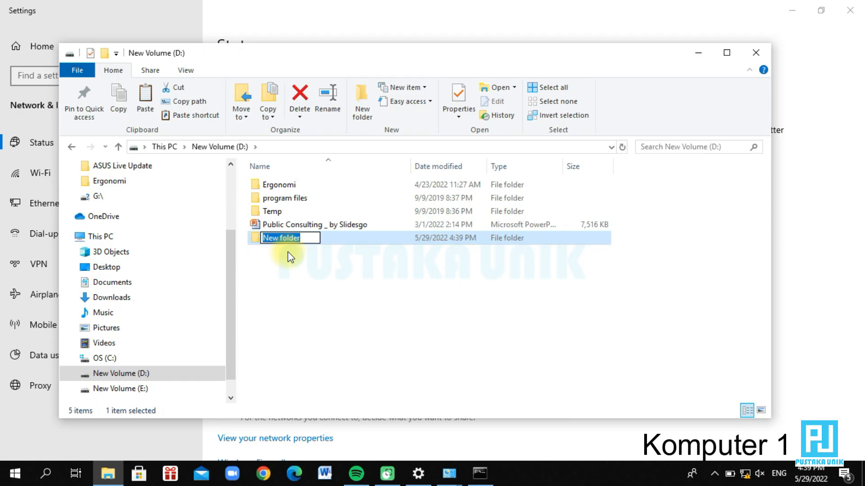
text(sharing)
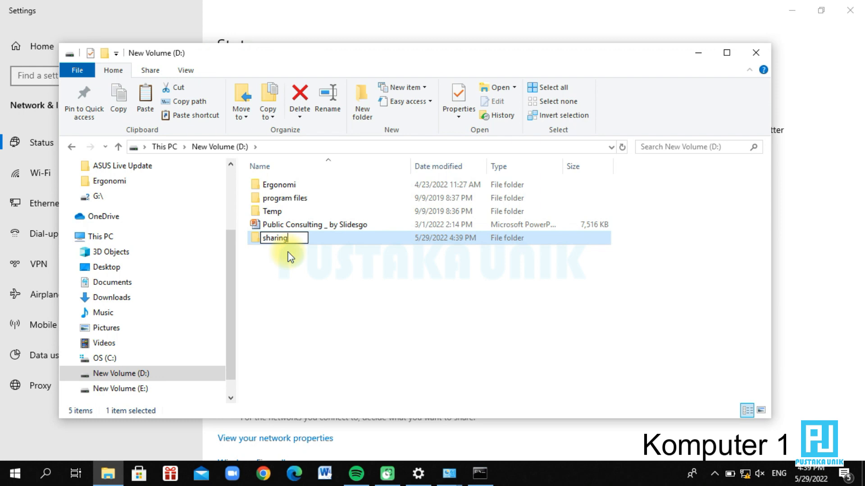
text( pc 1)
click(360, 354)
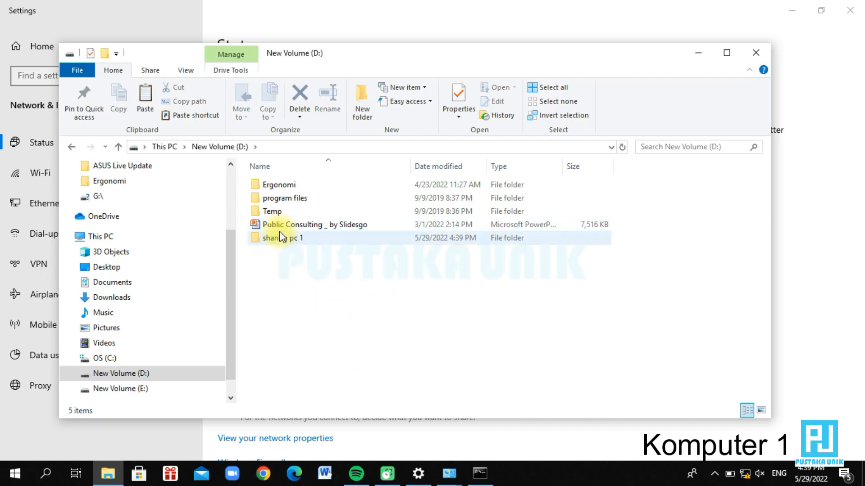
- Open the "sharing pc 1" folder and create a text document named "coba" inside it
click(279, 236)
right_click(279, 236)
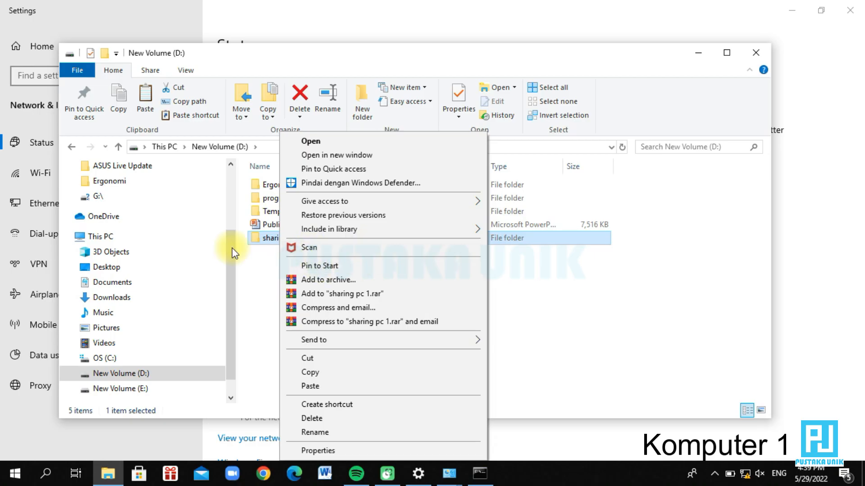
click(271, 247)
double_click(276, 241)
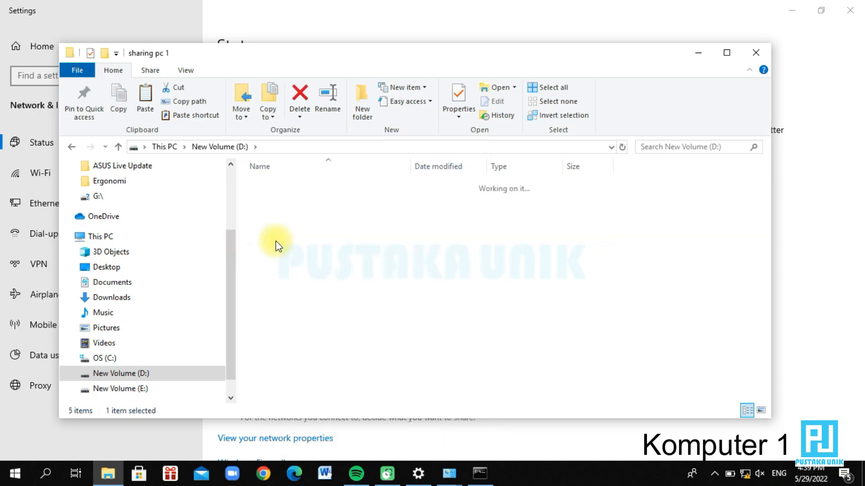
right_click(327, 197)
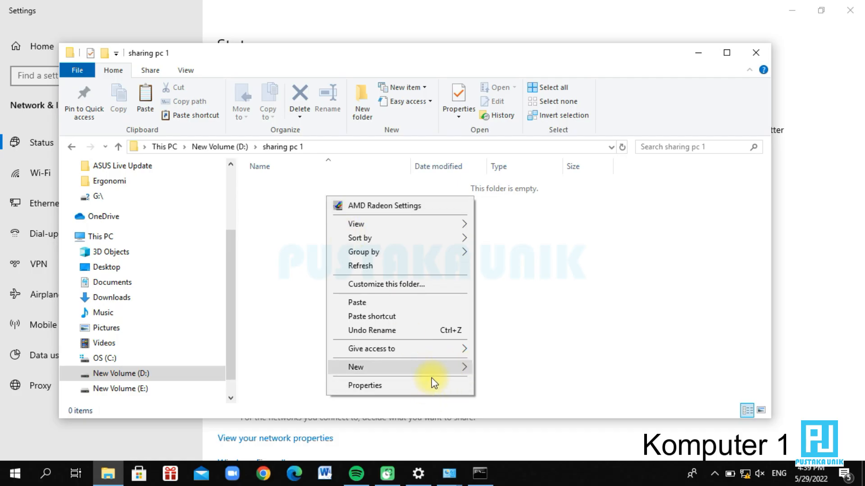
click(461, 369)
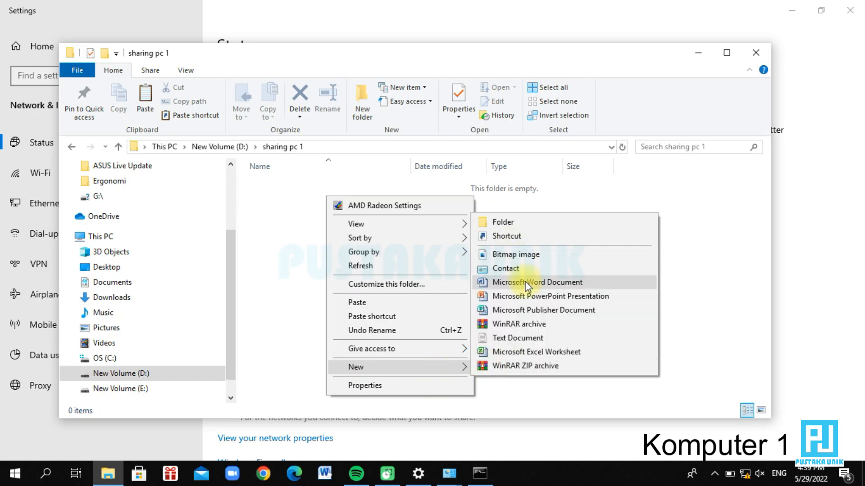
click(526, 339)
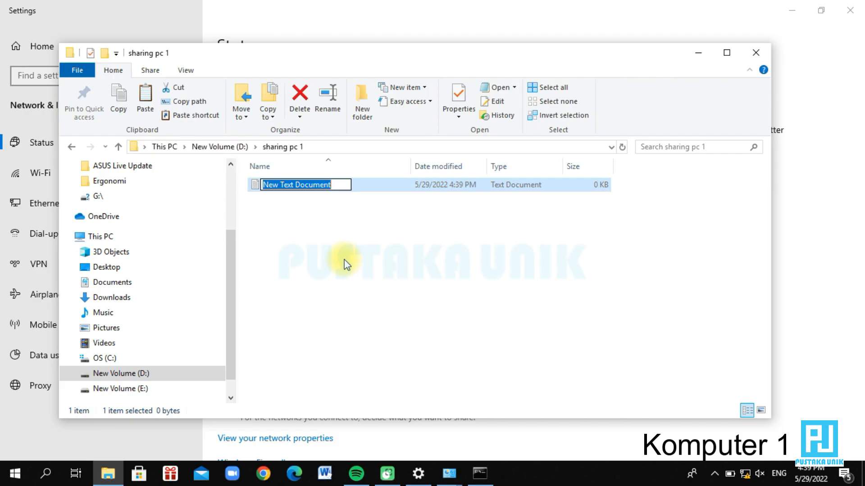
text(coba)
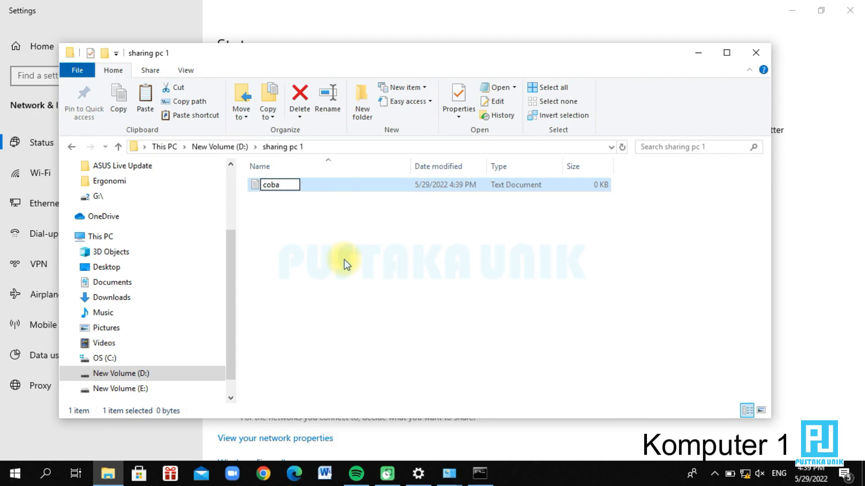
click(315, 230)
- Open the coba text document, write "sharing file milik pc1" in it, then save and close it
click(303, 186)
double_click(303, 186)
text(shar)
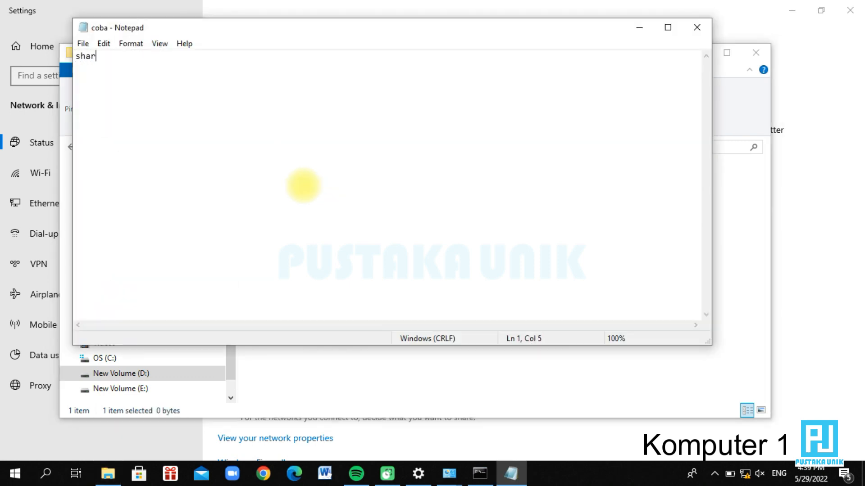
text(ing file milik pc1)
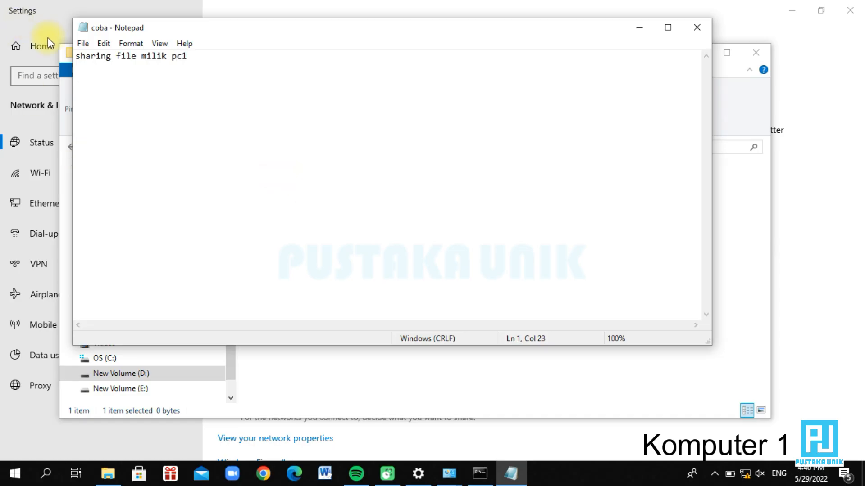
click(82, 43)
click(112, 86)
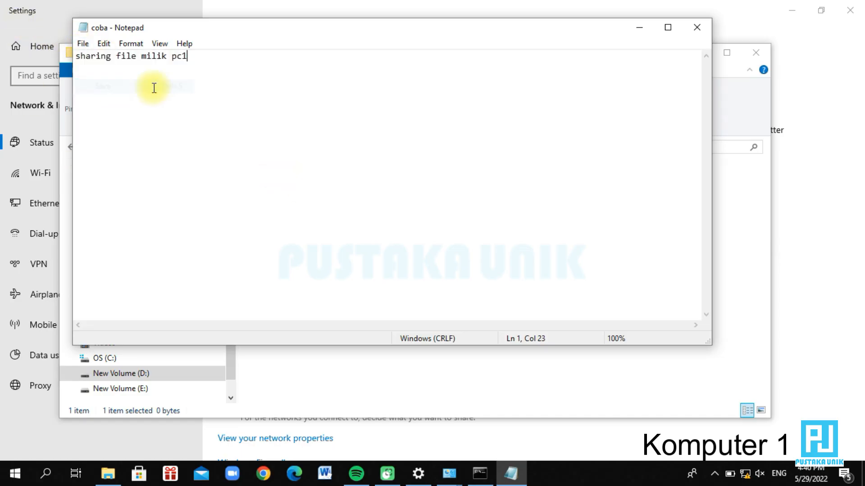
click(707, 32)
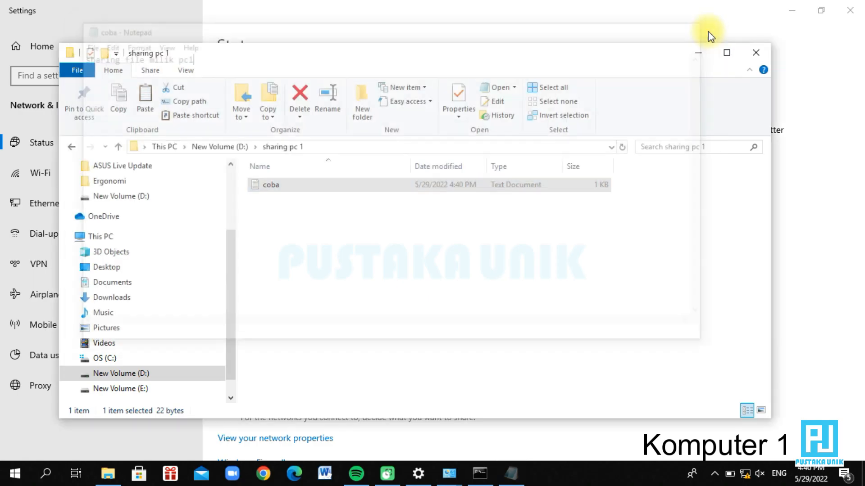
- Return to New Volume (D:) and open the sharing properties of the "sharing pc 1" folder
click(226, 148)
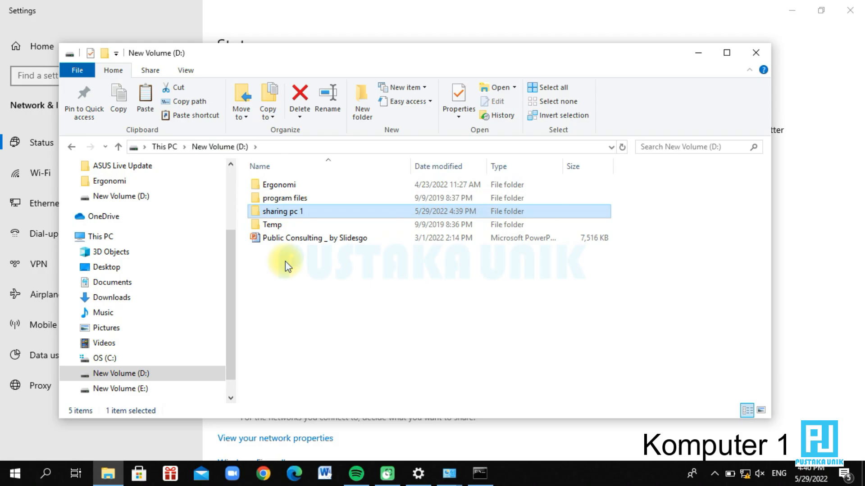
click(308, 277)
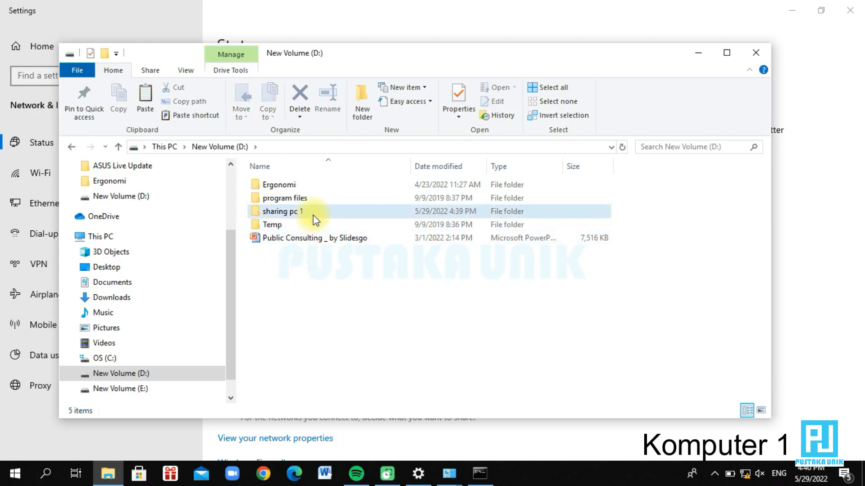
click(313, 216)
right_click(315, 220)
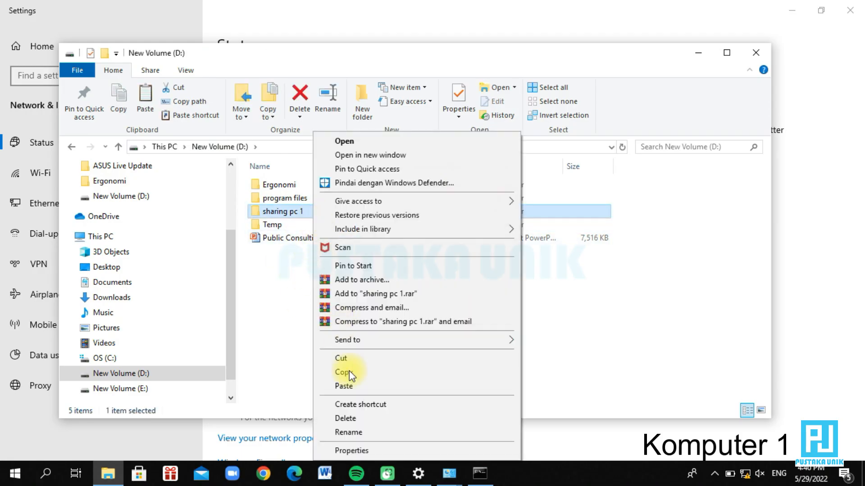
click(365, 452)
drag(353, 167, 336, 62)
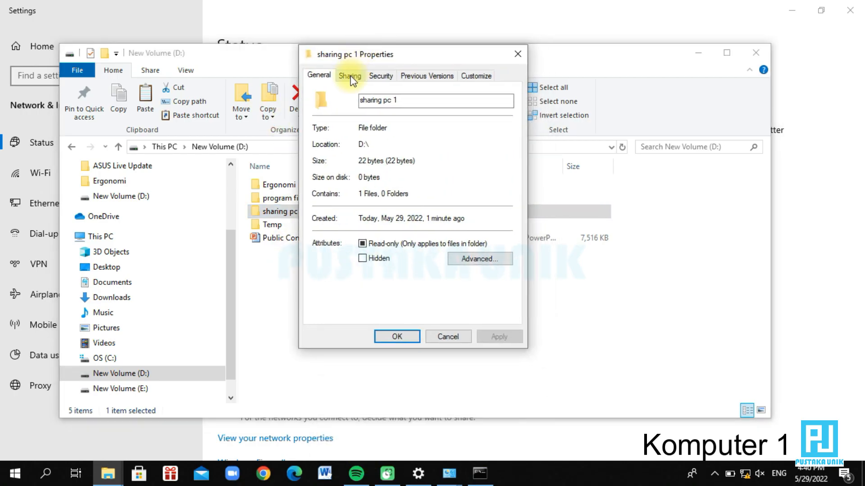
click(350, 77)
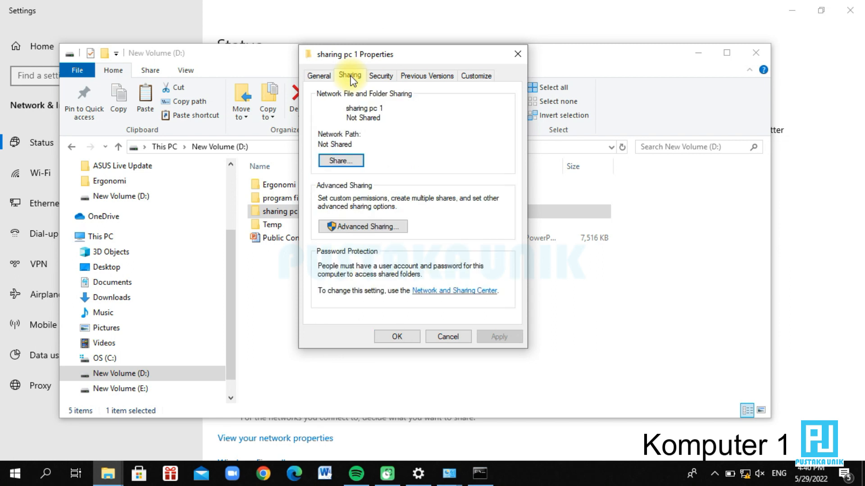
- Start sharing the "sharing pc 1" folder and add Everyone to the people to share with
click(348, 162)
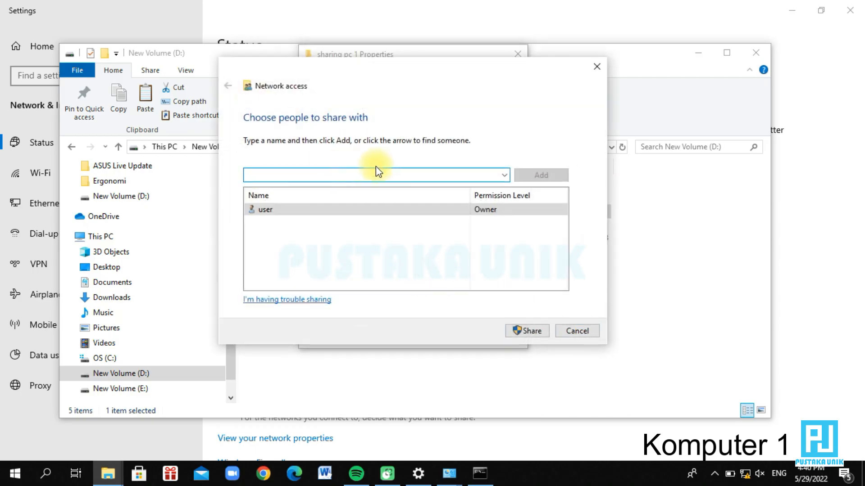
click(503, 175)
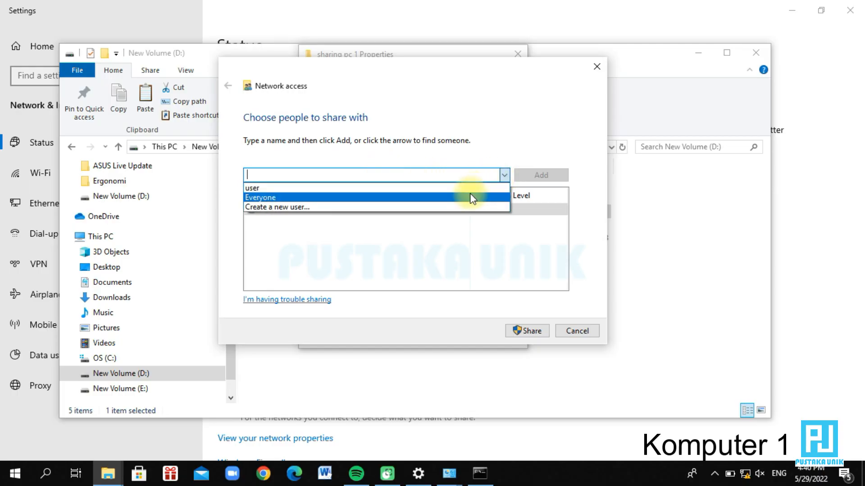
click(471, 198)
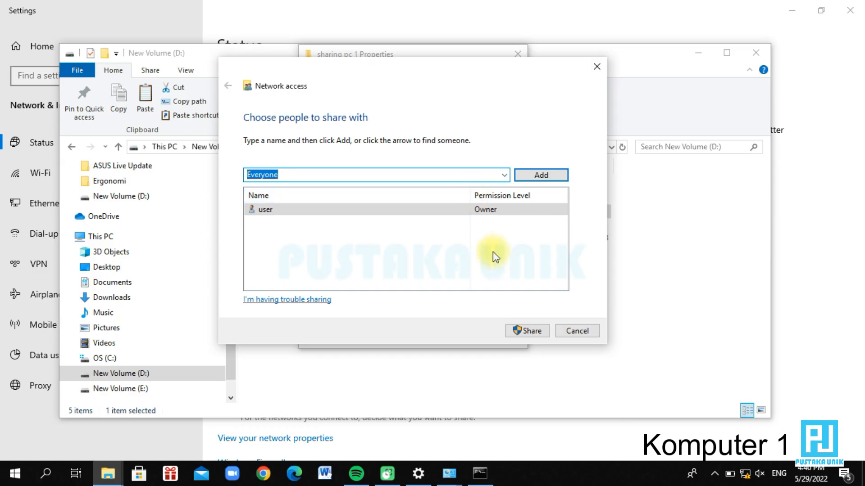
click(542, 178)
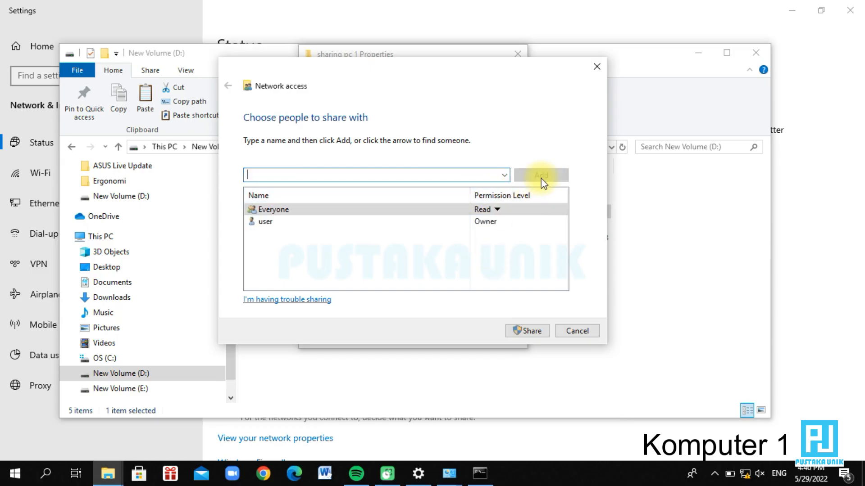
- Set Everyone's permission level to Read/Write, share the "sharing pc 1" folder, and close its properties
click(499, 209)
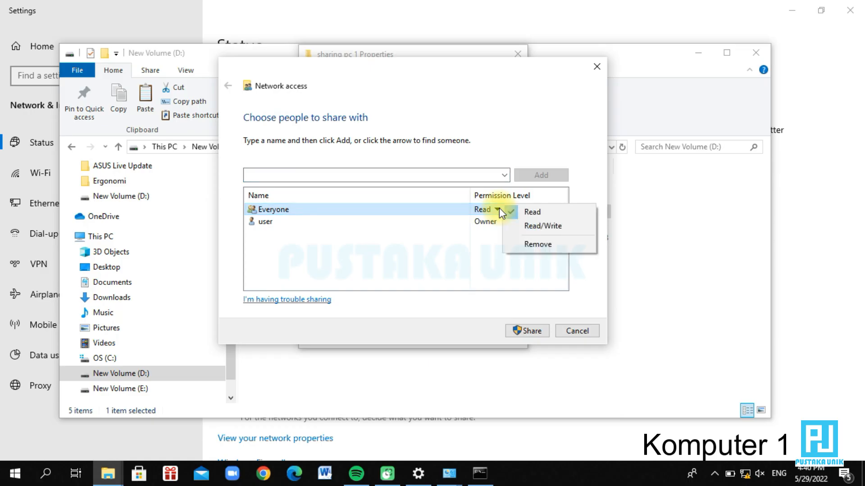
click(515, 223)
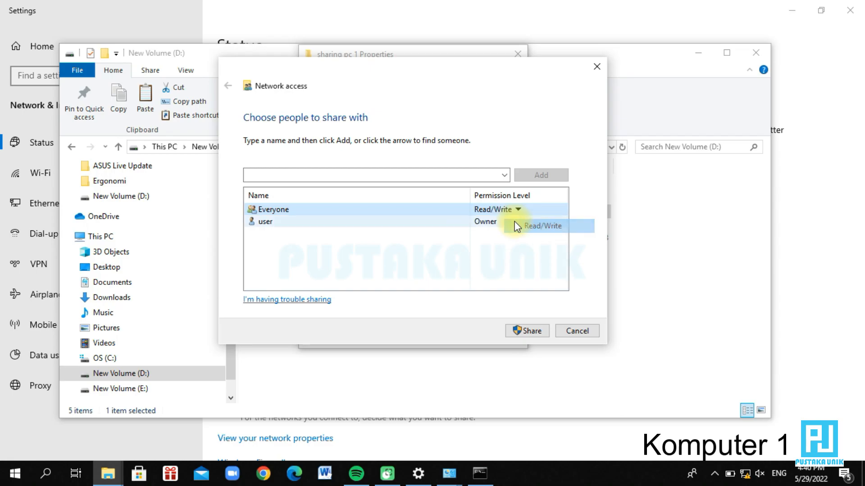
click(525, 330)
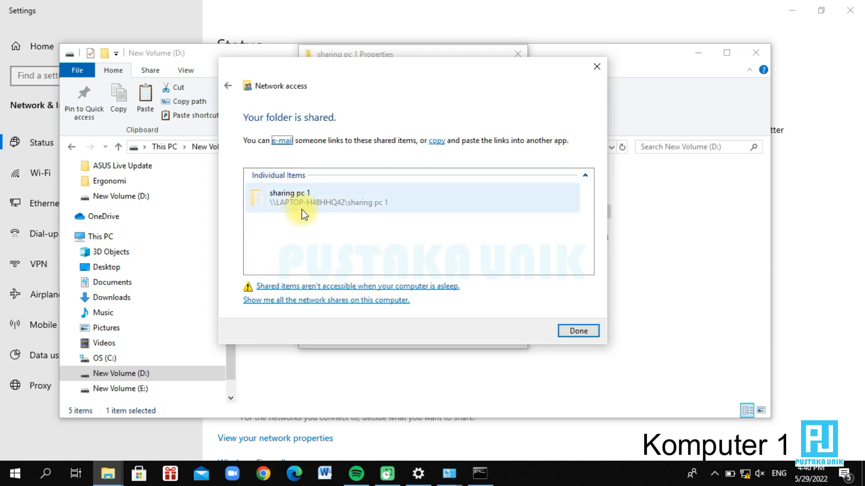
click(578, 332)
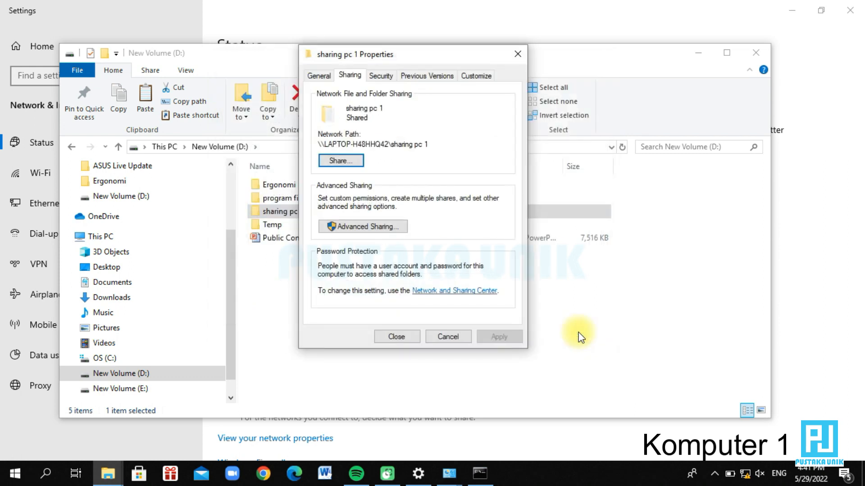
click(402, 337)
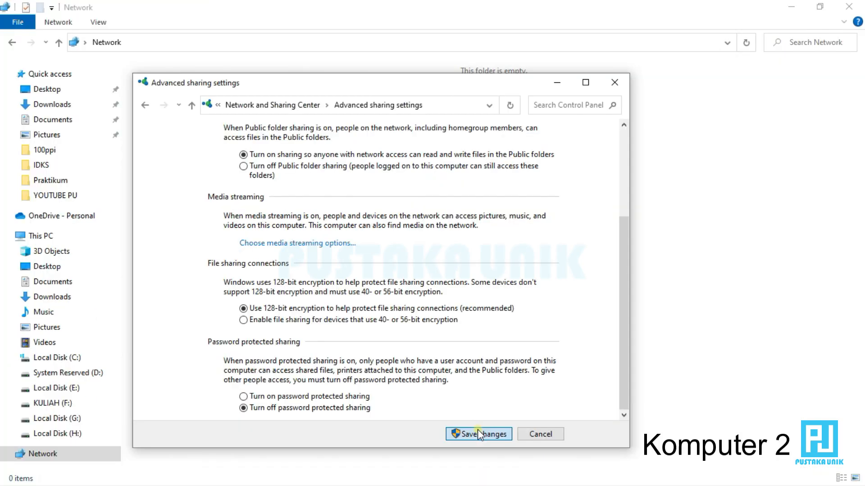
- On Komputer 2, save the advanced sharing settings changes and go back to the Network location in File Explorer
click(477, 430)
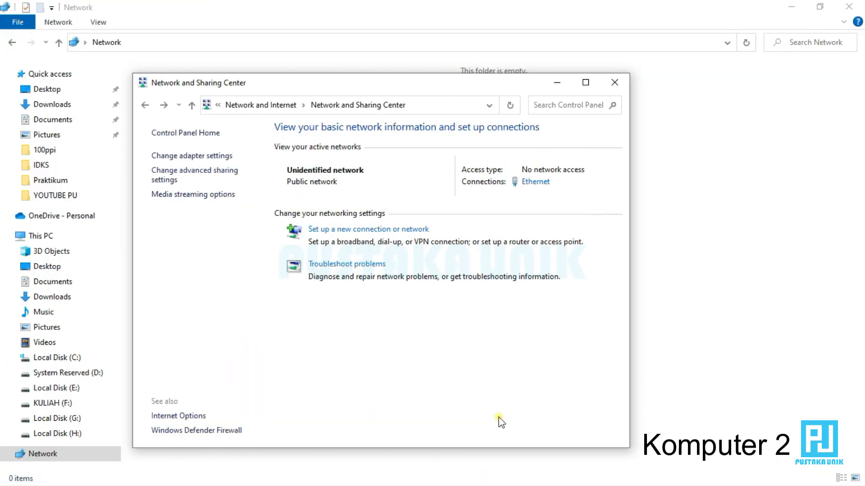
click(740, 293)
click(48, 454)
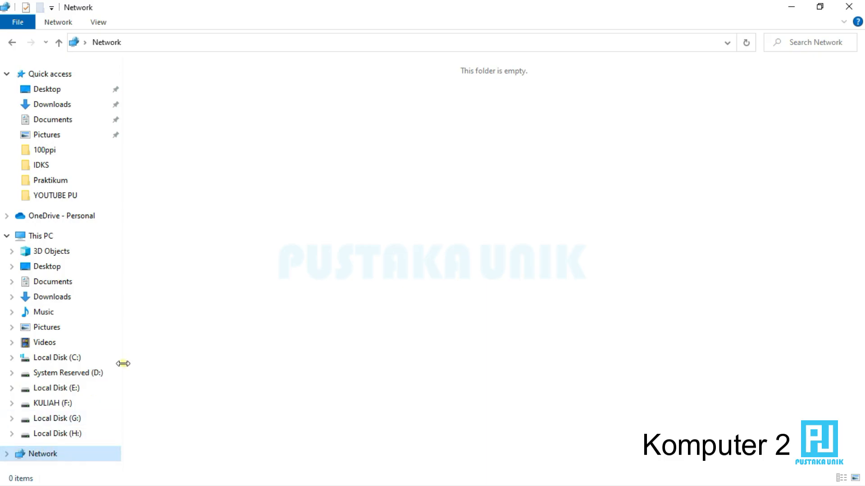
click(44, 237)
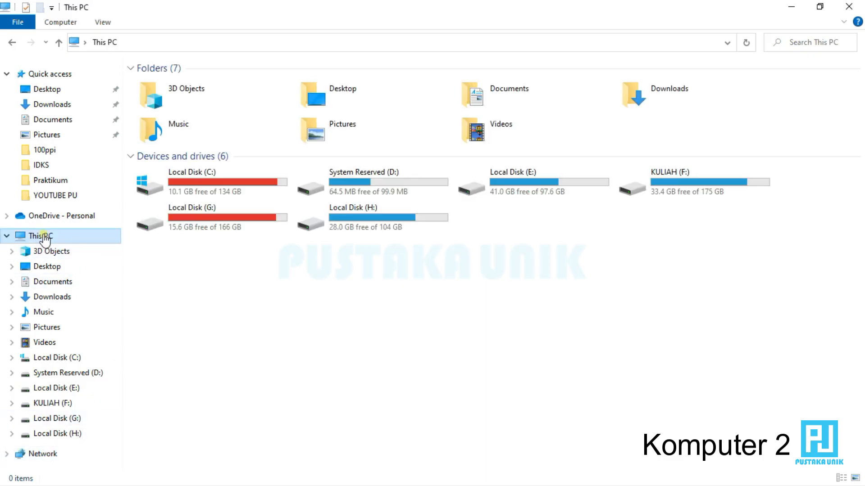
click(55, 455)
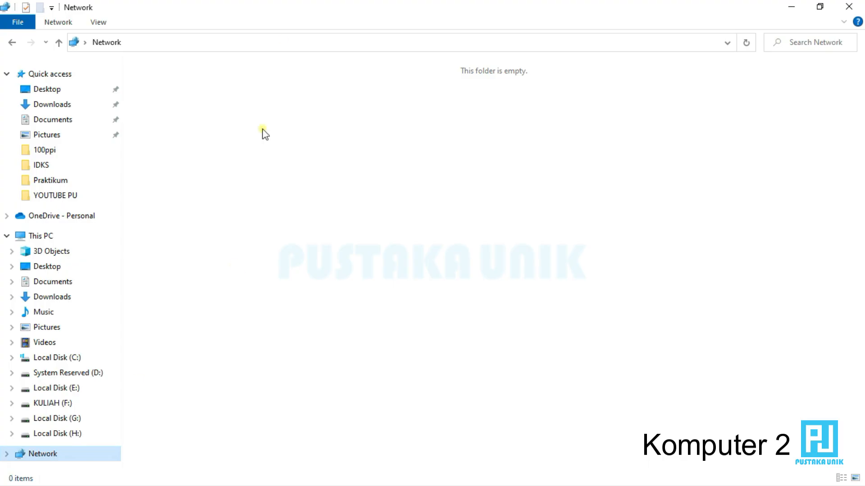
- Connect to the network address \\192.168.1.4 and open its "sharing pc 1" shared folder
click(225, 45)
text(\\19)
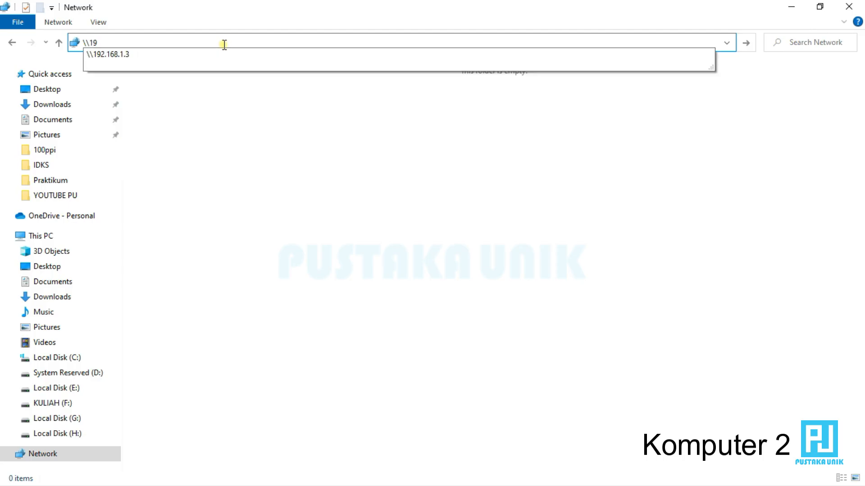
text(2)
key(Down)
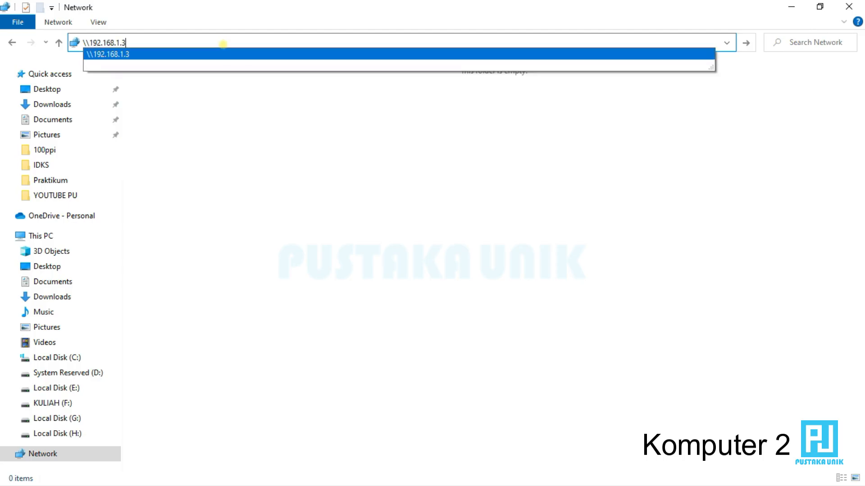
key(BackSpace)
text(4)
key(Return)
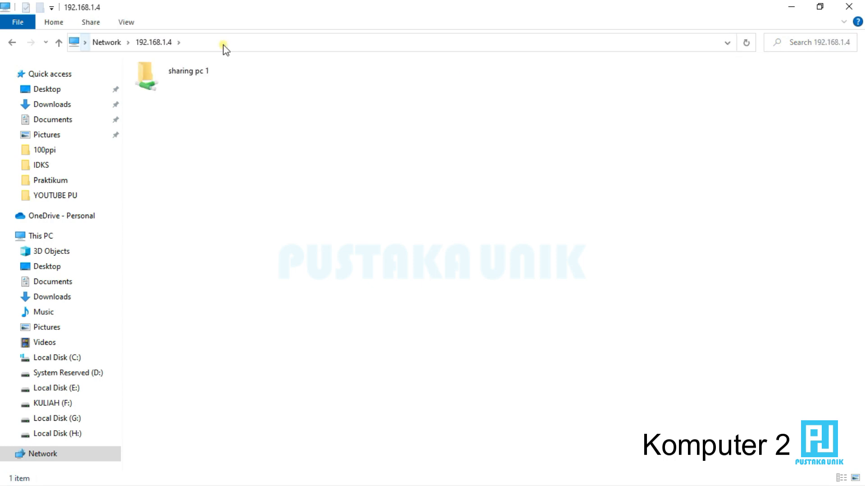
double_click(178, 82)
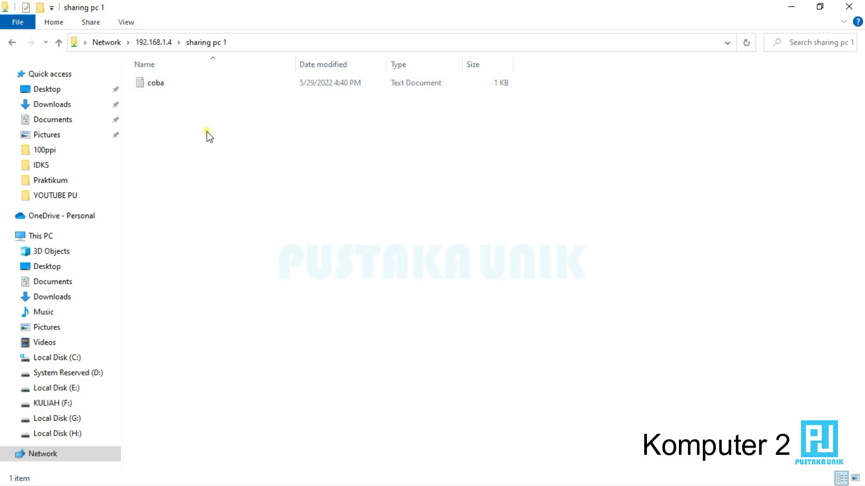
- Create a new folder named "pc2" inside the shared "sharing pc 1" folder
right_click(166, 103)
mouse_move(271, 235)
click(340, 237)
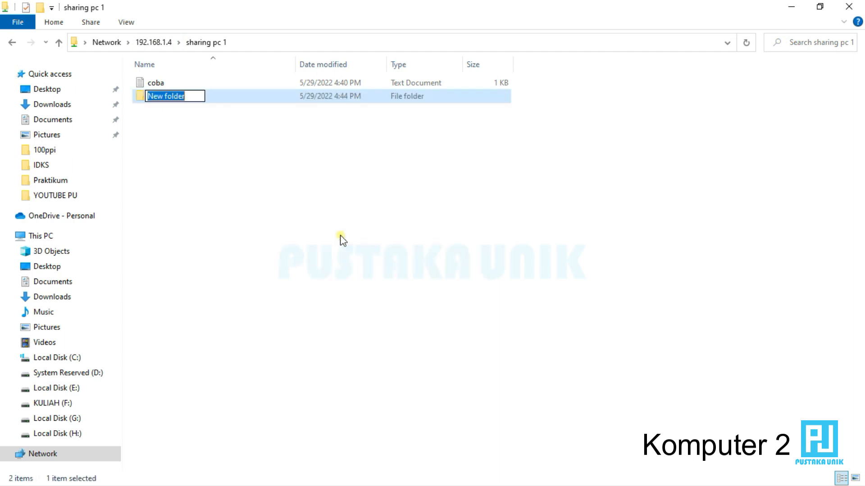
text(pc2)
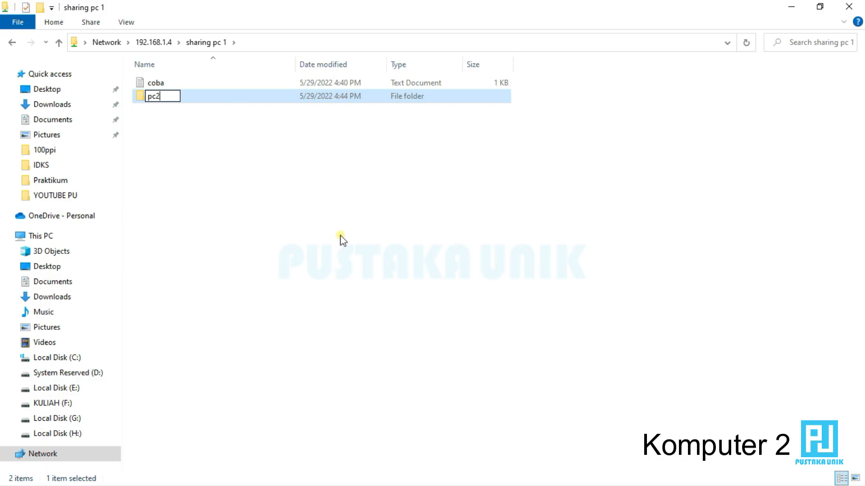
key(Return)
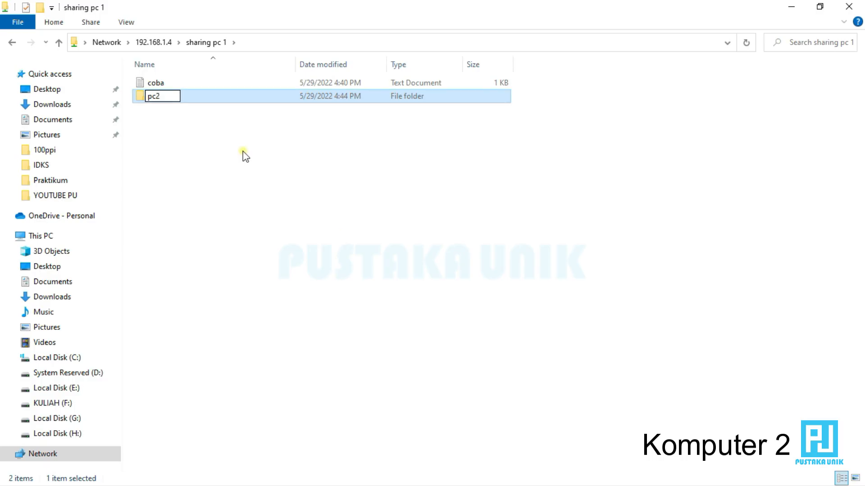
click(243, 152)
- Open the pc2 folder and create a text document named "dari pc2" inside it
double_click(221, 100)
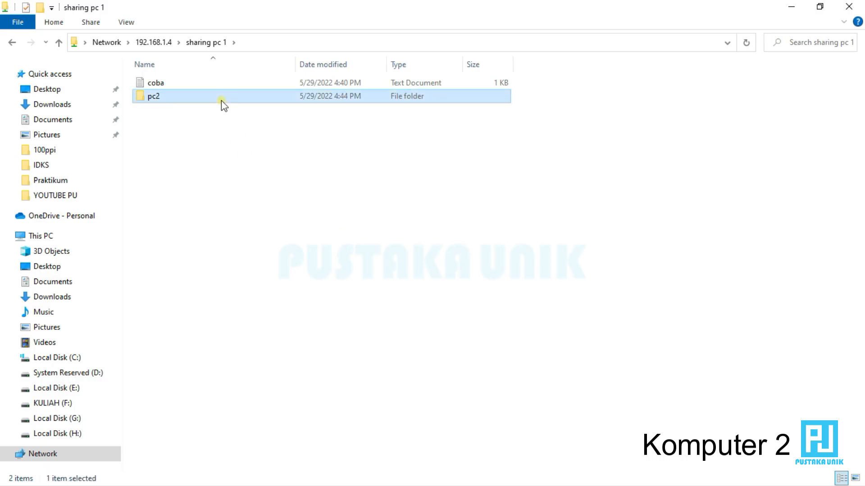
right_click(221, 124)
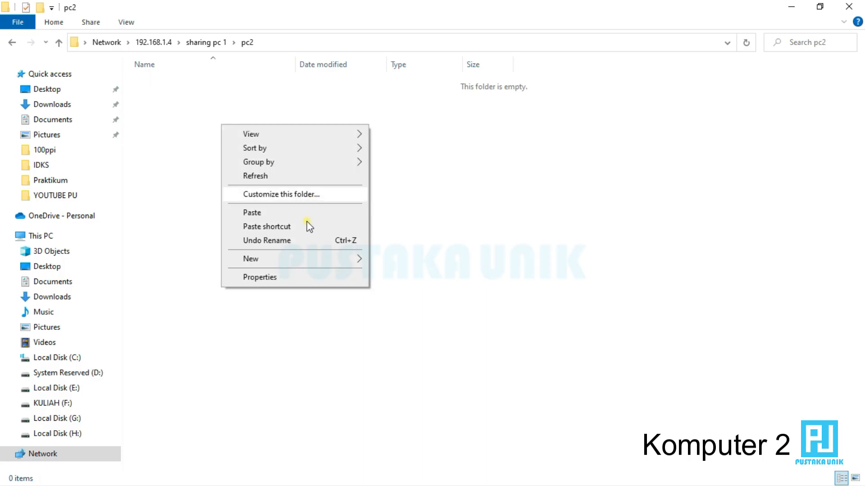
mouse_move(296, 260)
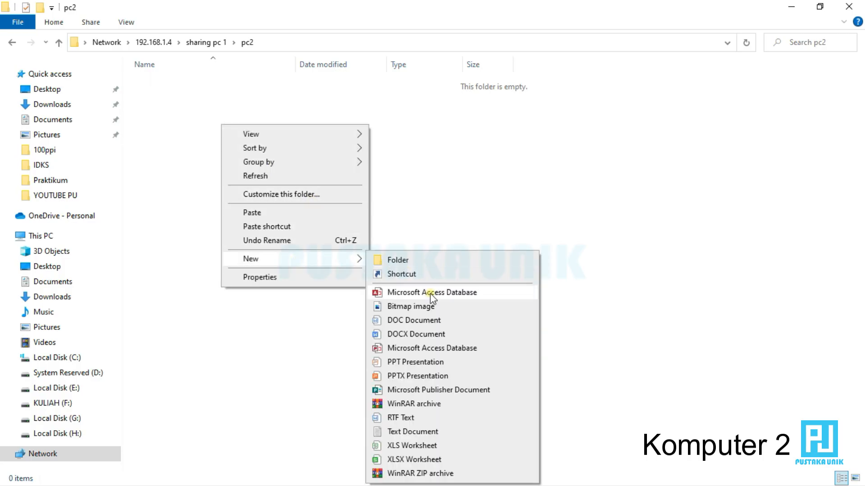
click(410, 432)
text(d)
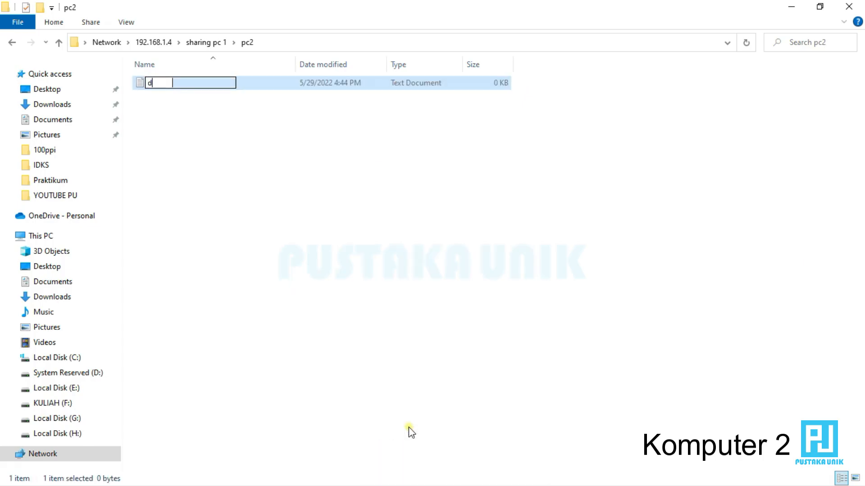
text(ari p)
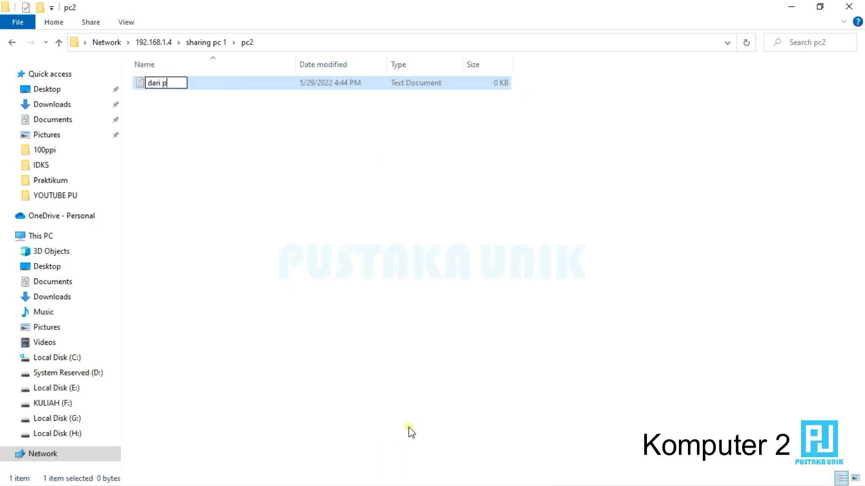
text(c2)
click(253, 283)
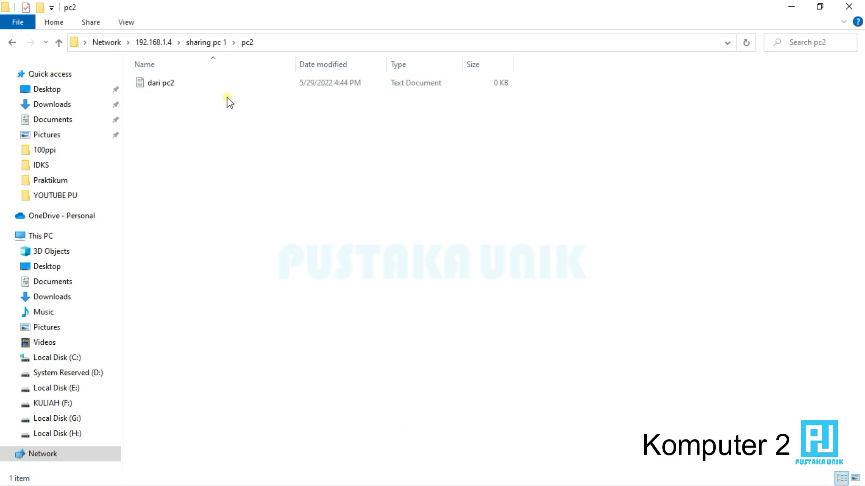
- Open the "dari pc2" text document, write "test" in it, then save and close it
double_click(228, 85)
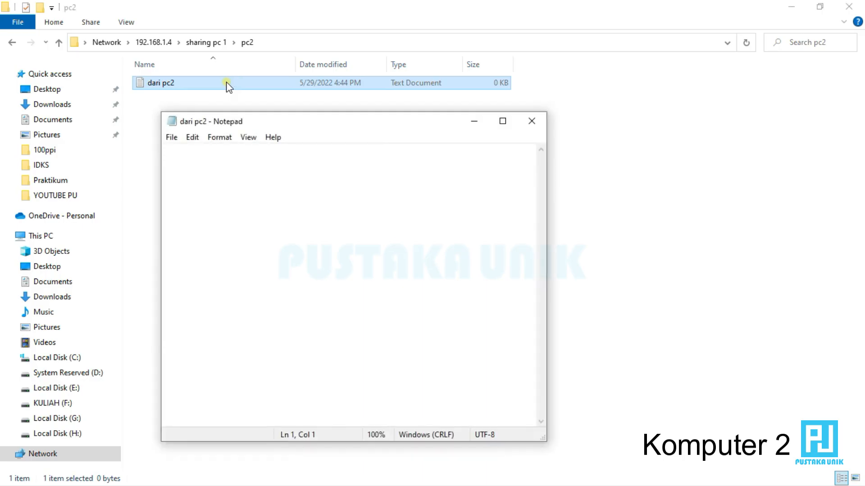
text(test)
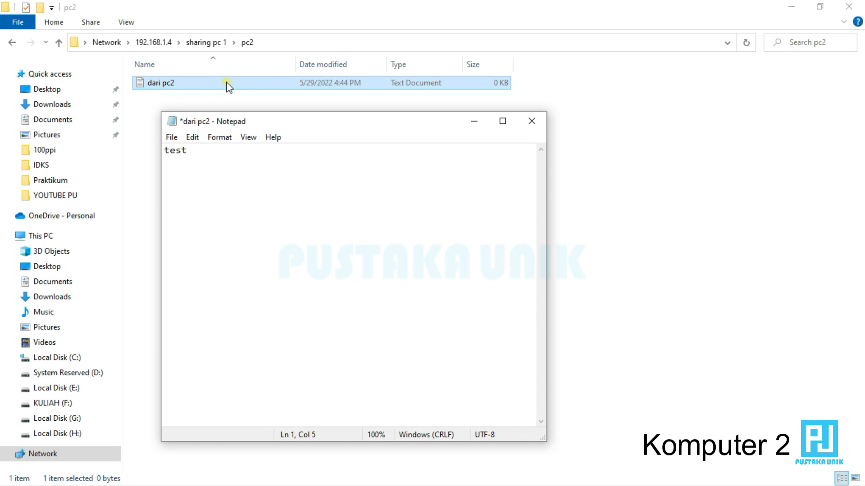
key(ctrl+s)
click(532, 121)
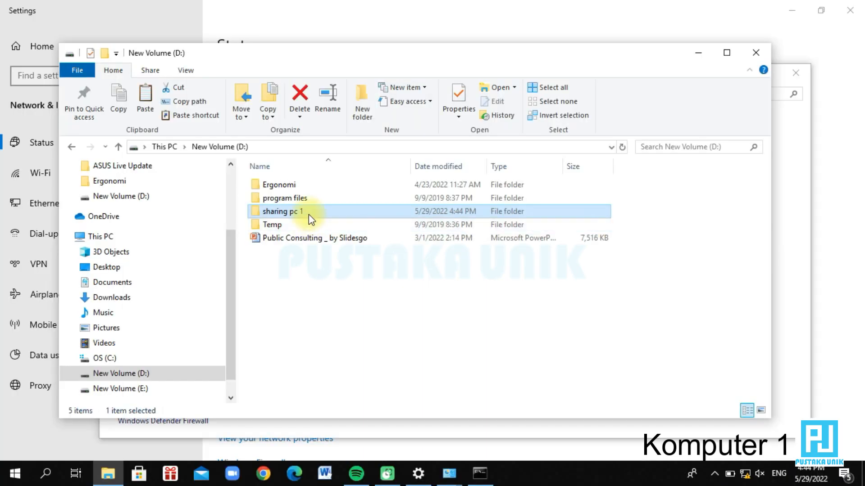
- On Komputer 1, open the pc2 folder within "sharing pc 1", check the contents of the "dari pc2" document, and close it
double_click(309, 214)
click(292, 187)
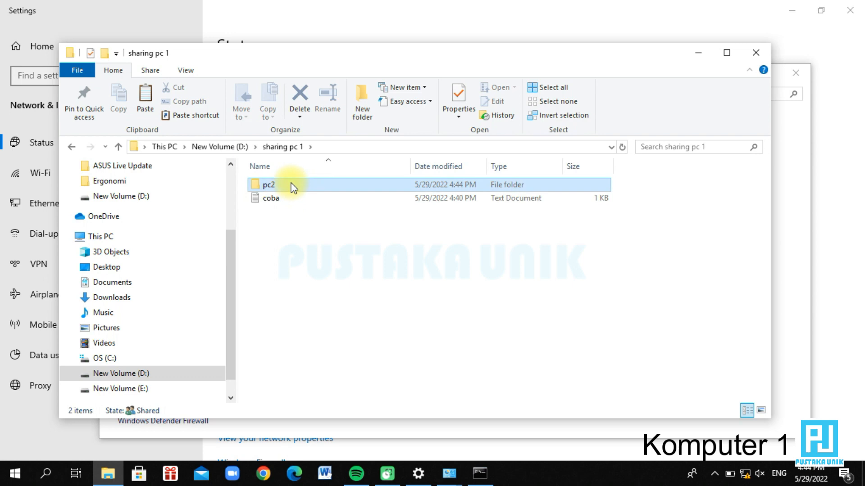
double_click(293, 187)
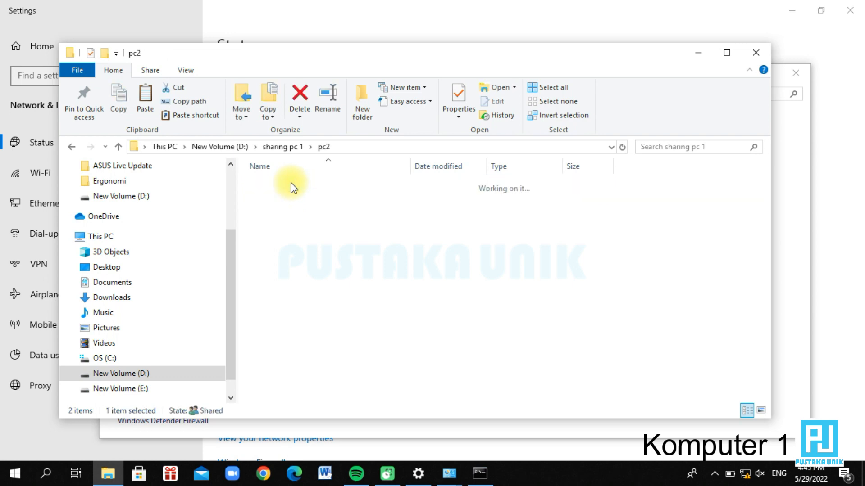
double_click(291, 186)
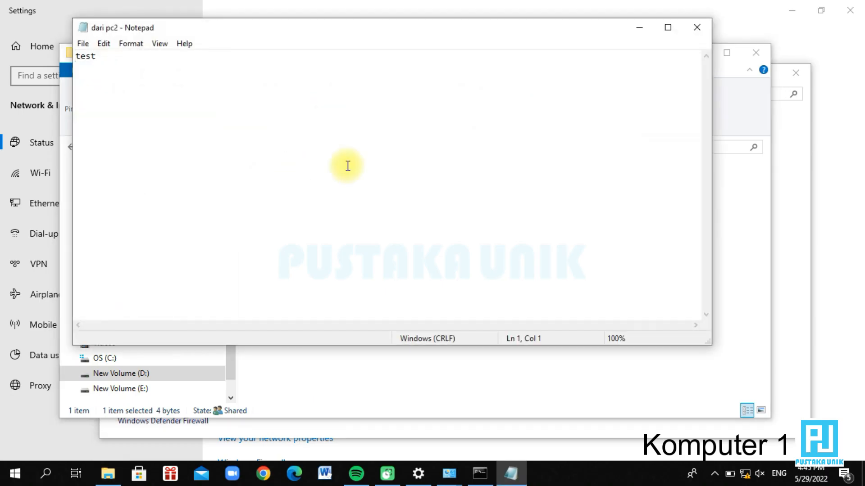
click(697, 27)
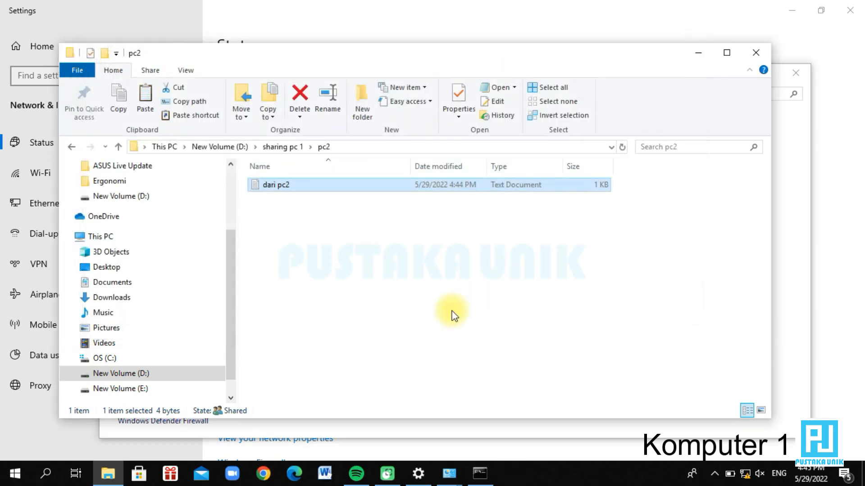
click(342, 296)
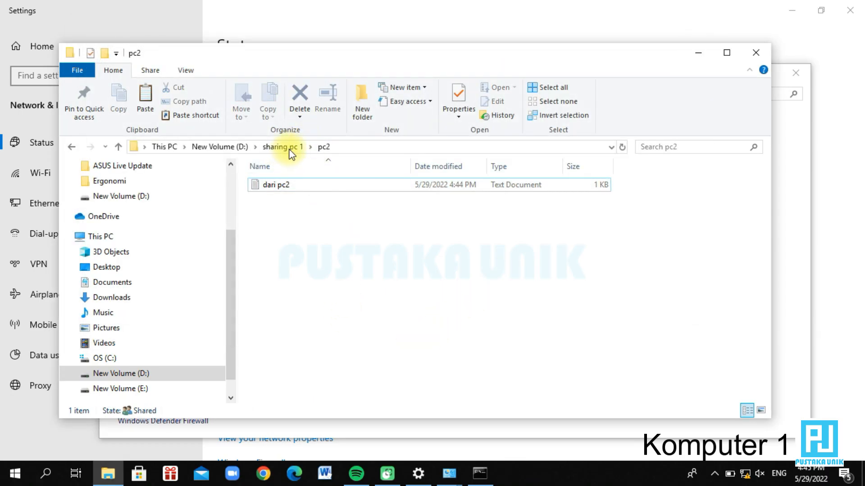